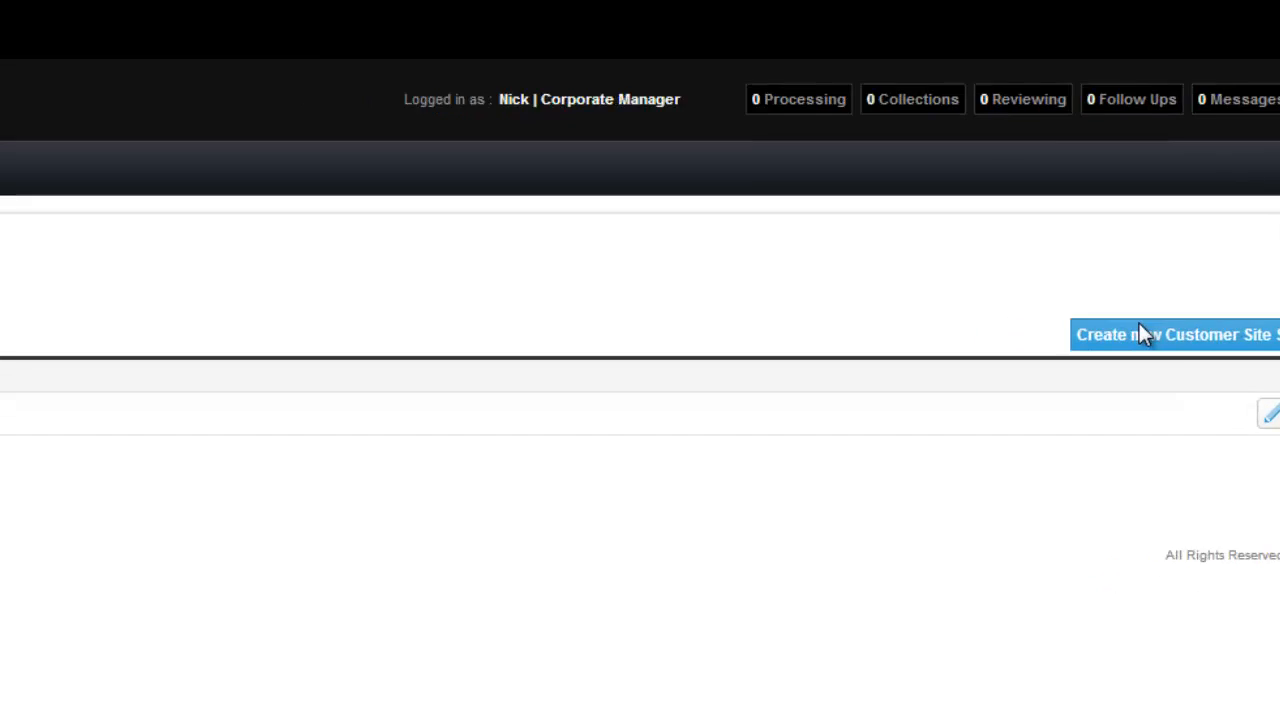
Start a new customer site settings entry and look over its general, underwriting and filter sections
left_click(1049, 340)
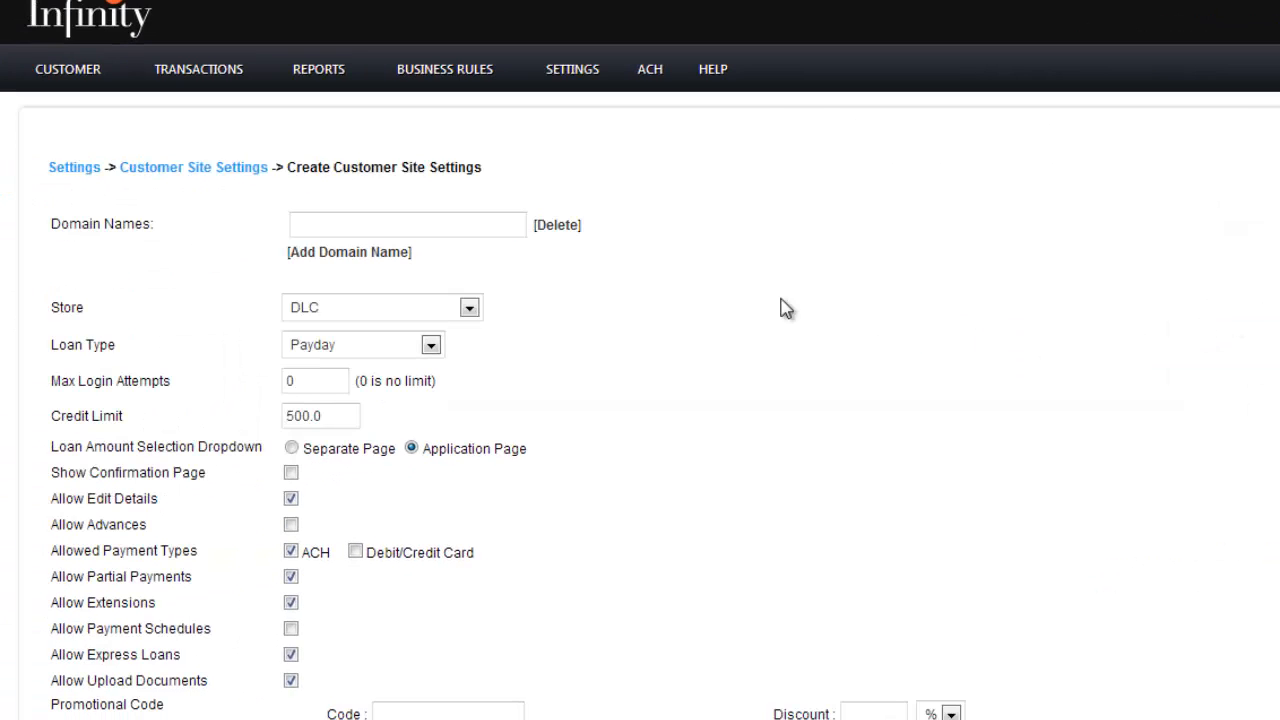
scroll(724, 230, "down", 5)
scroll(727, 236, "down", 2)
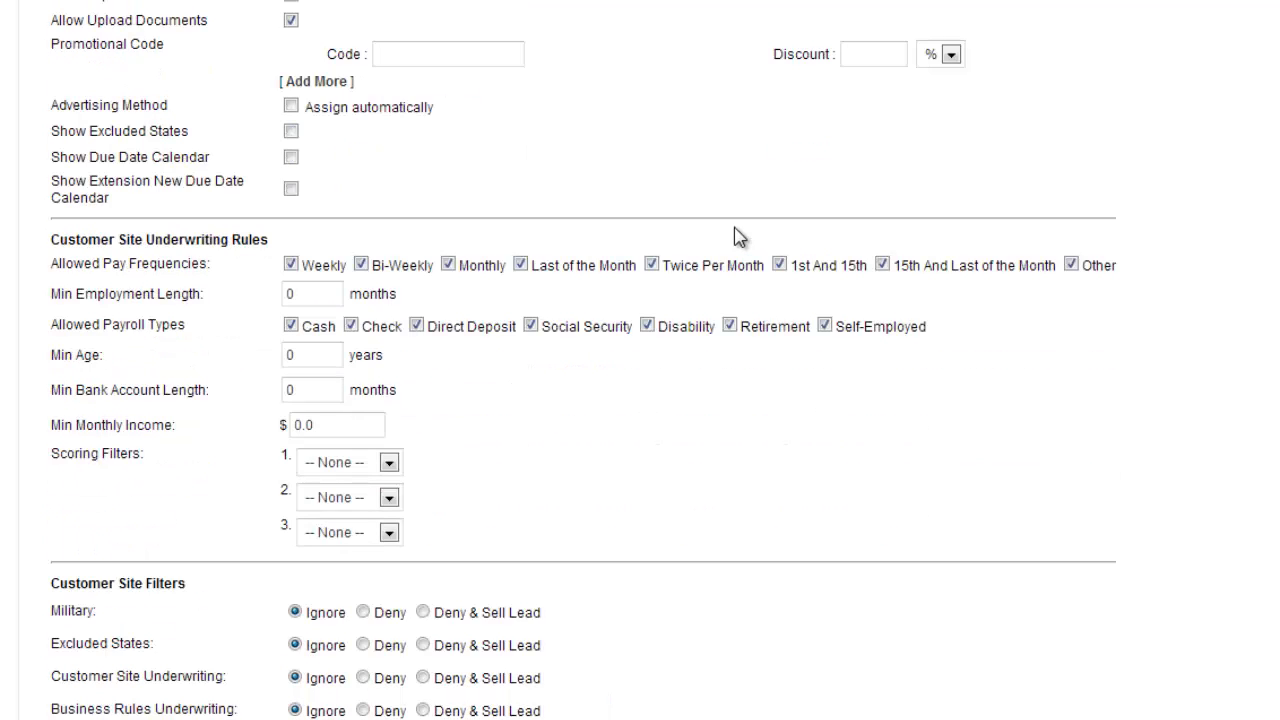
scroll(738, 237, "up", 7)
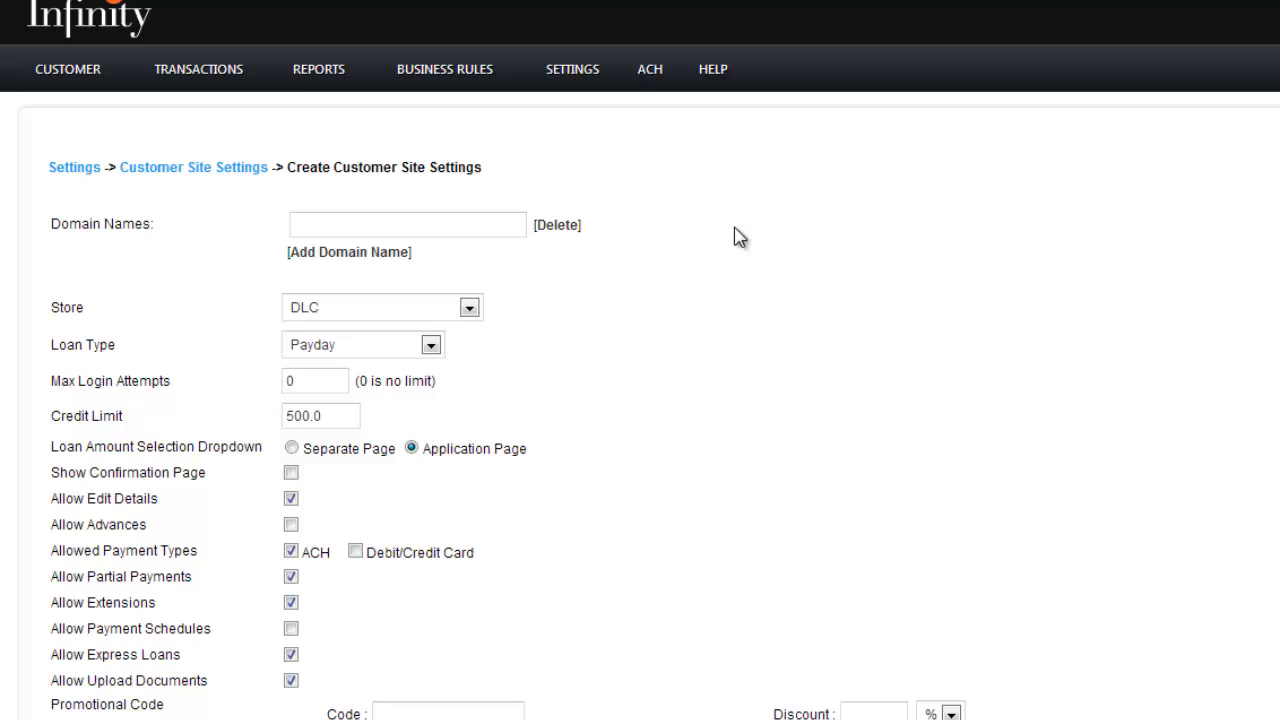
Add two extra domain name entries to the customer site settings
left_click(68, 69)
left_click(371, 253)
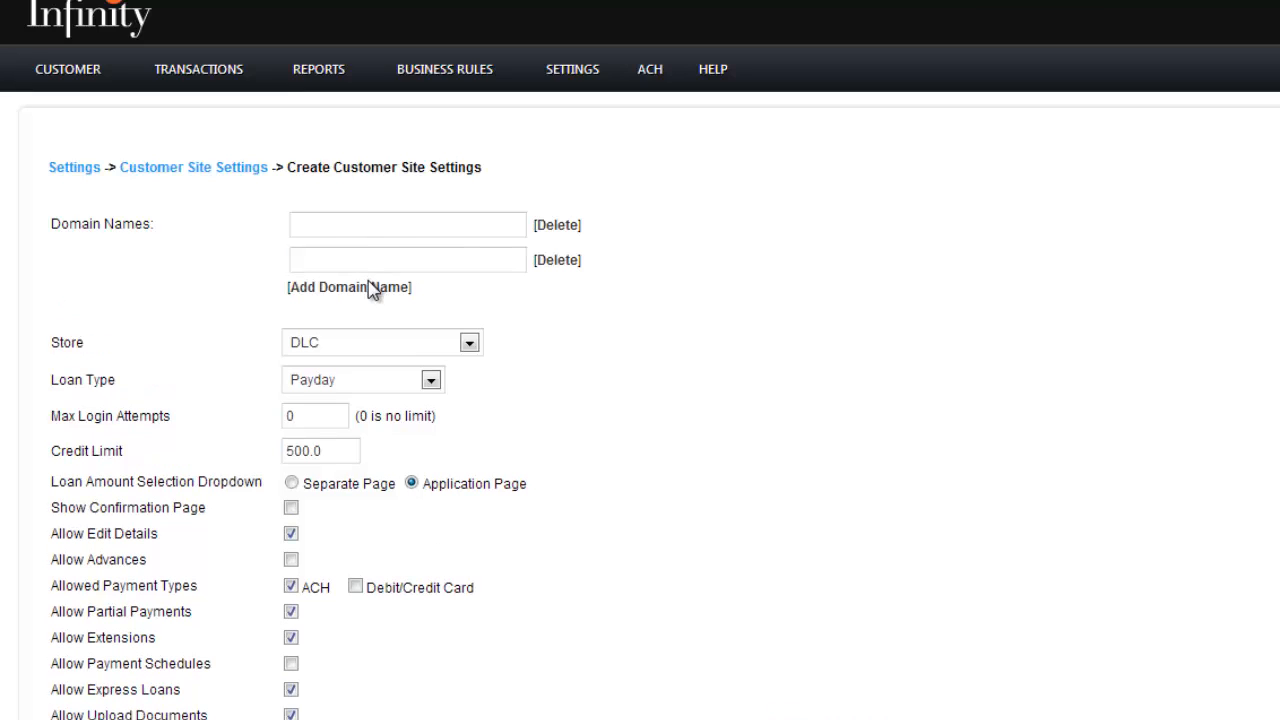
left_click(371, 289)
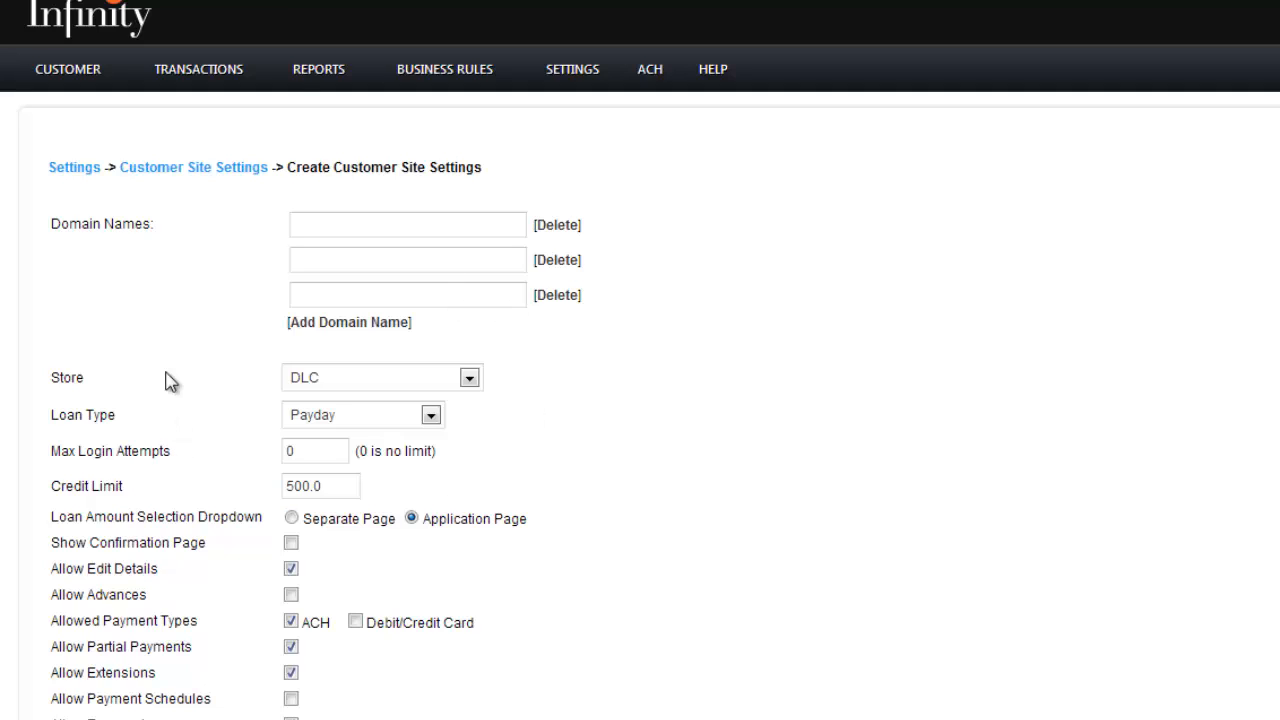
scroll(195, 400, "down", 1)
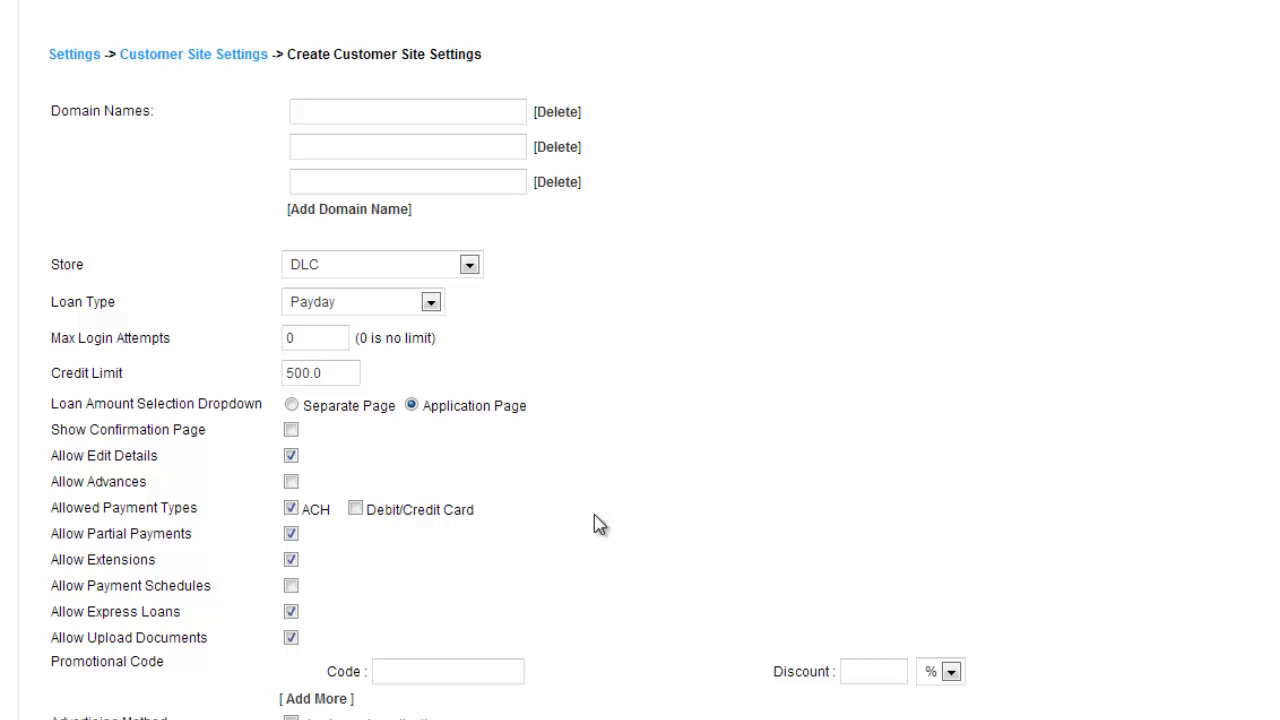
left_click(361, 121)
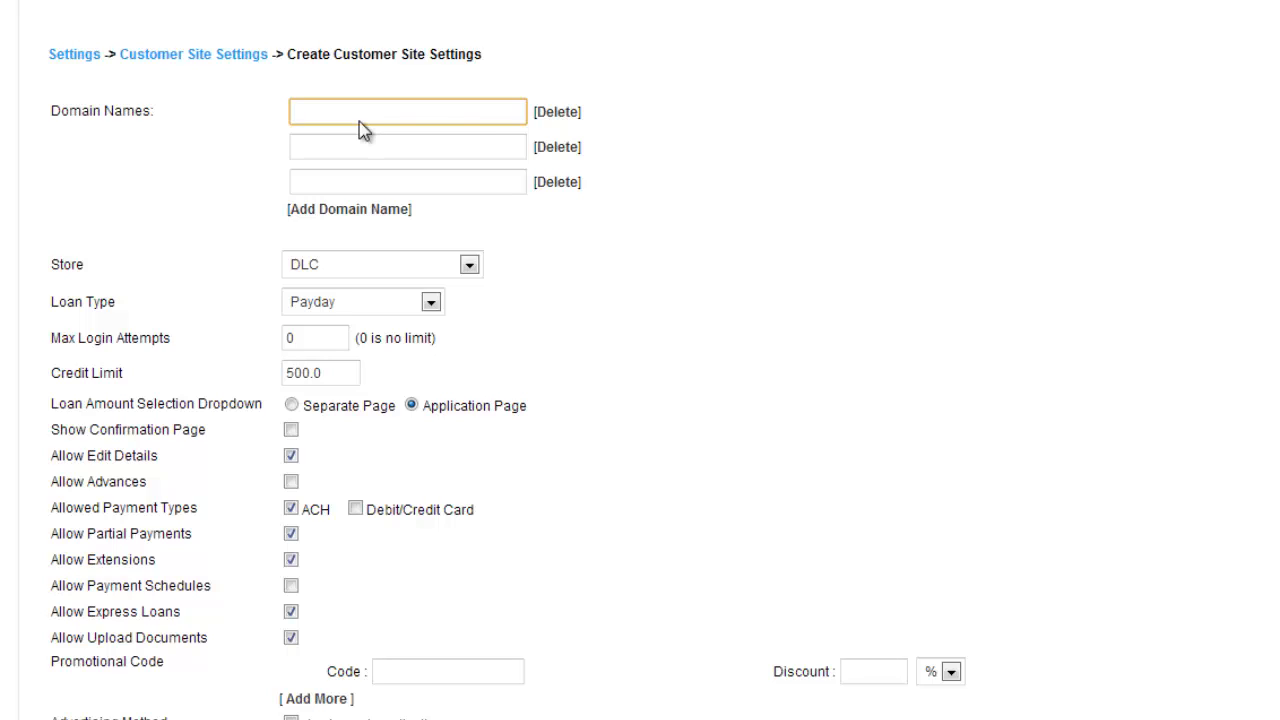
Delete the two extra domain name entries, confirming each deletion, so only one remains
left_click(570, 156)
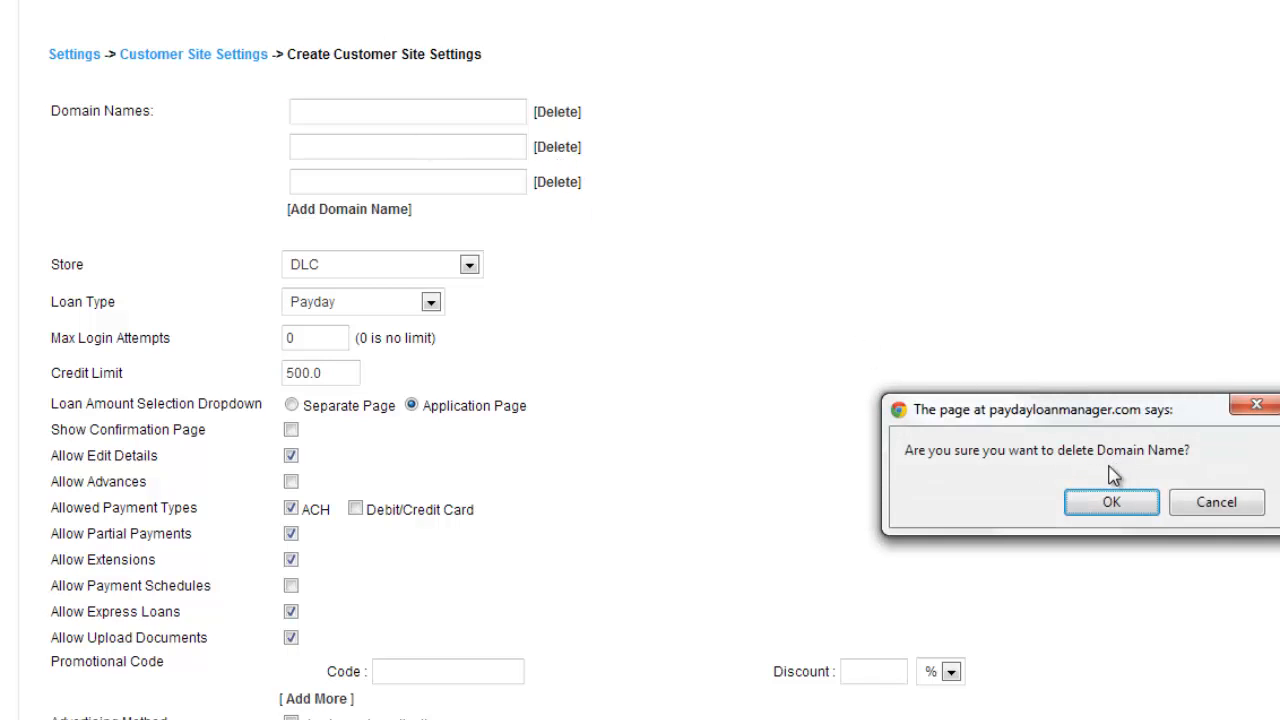
left_click(1112, 500)
left_click(557, 147)
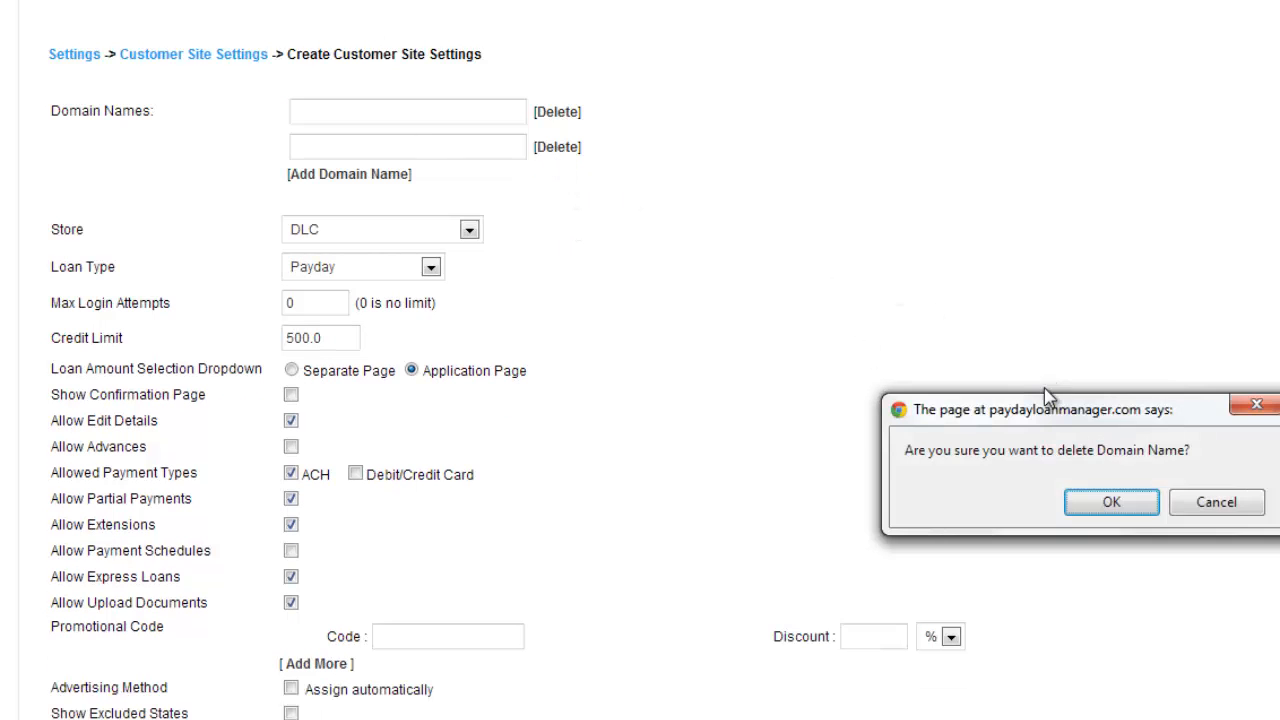
left_click(1111, 502)
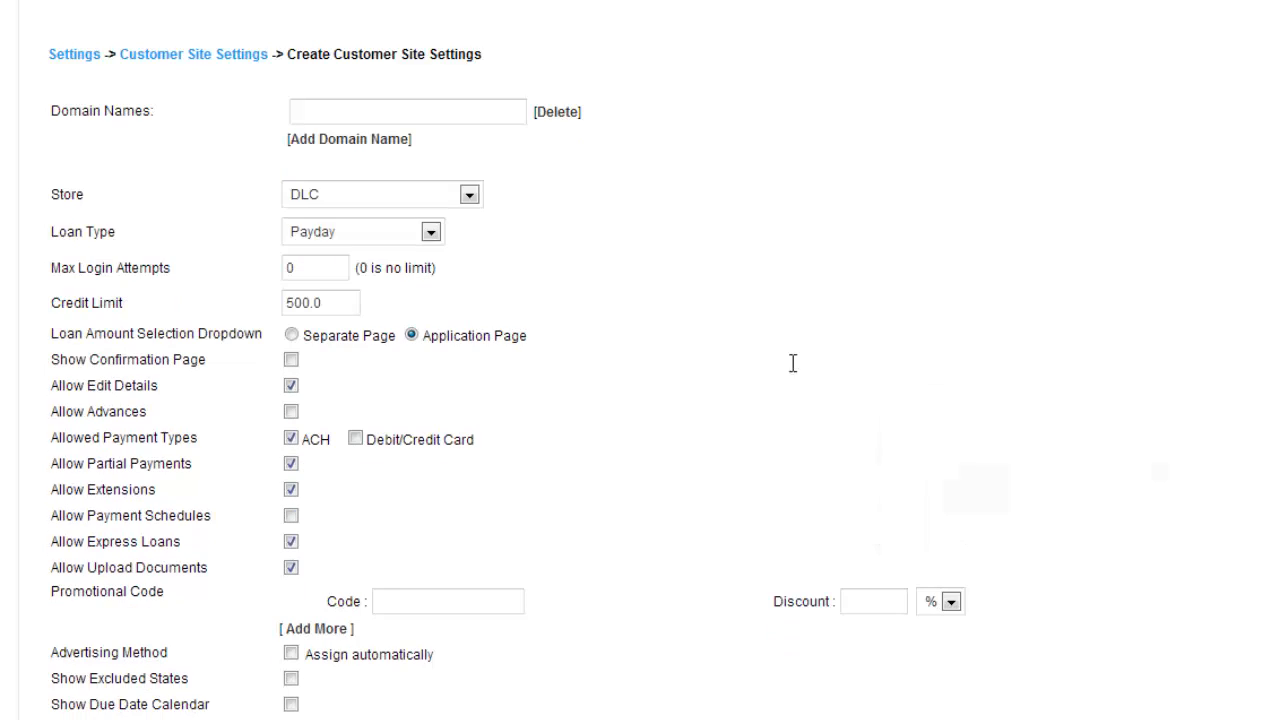
Enter paydayloan.com as the customer site's domain name
left_click(364, 121)
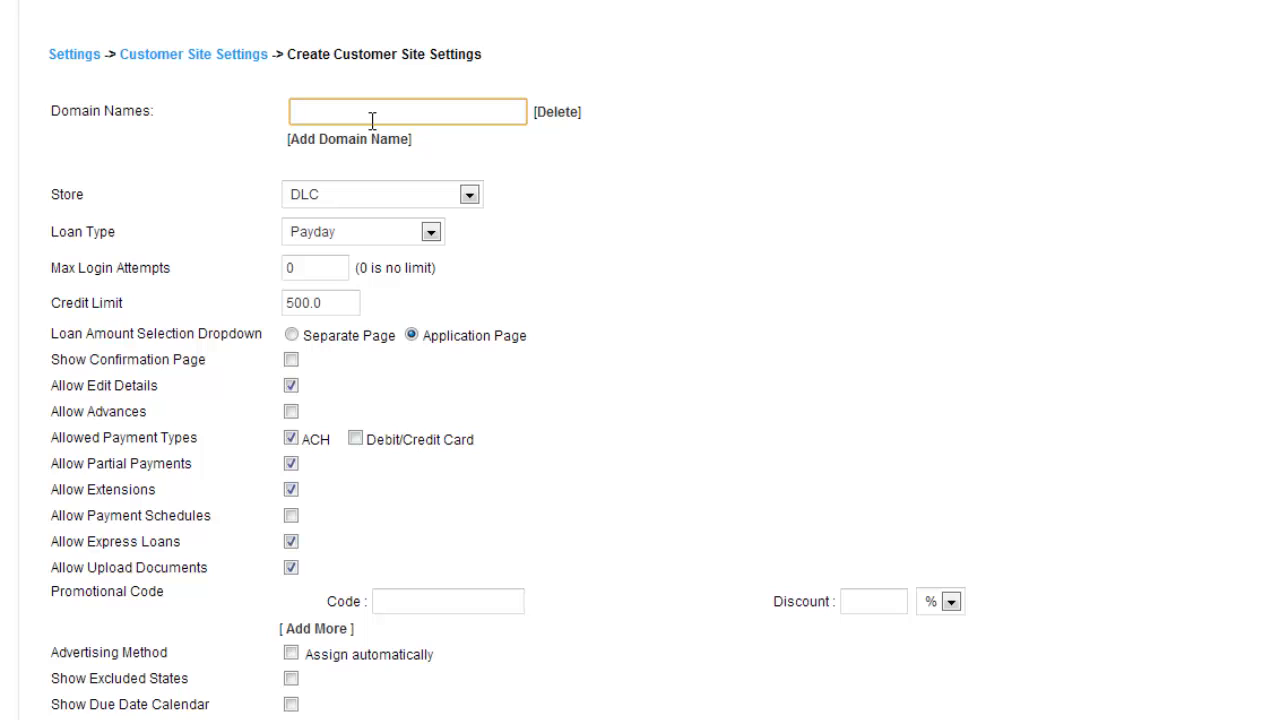
type("paydayloan")
type(".com")
Assign the customer site to the abc store and set its loan type to Training Loan
left_click(469, 195)
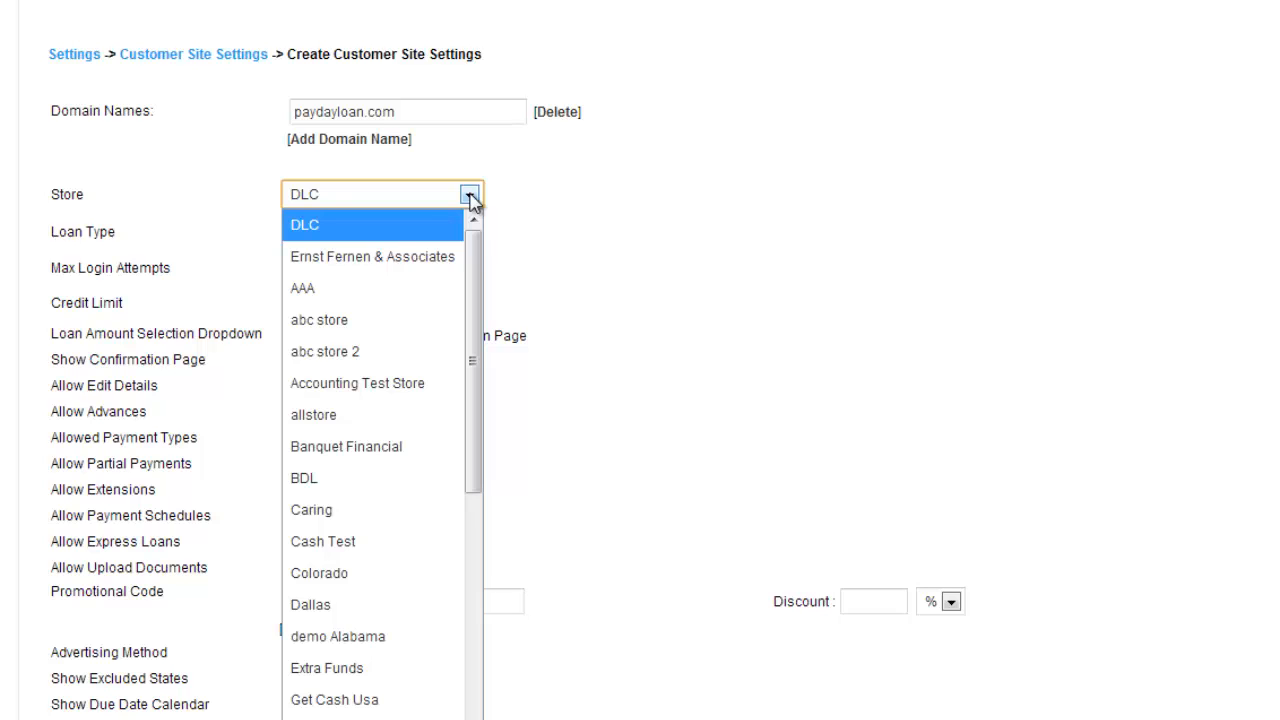
left_click(368, 320)
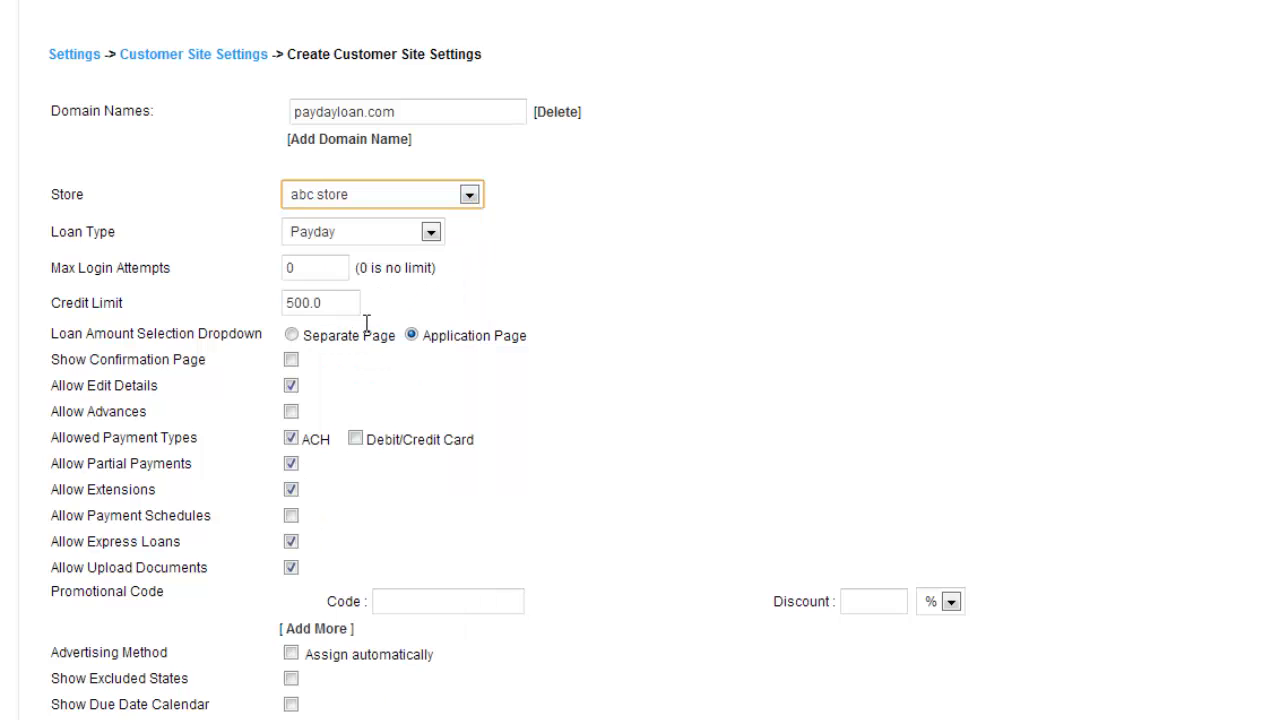
left_click(430, 233)
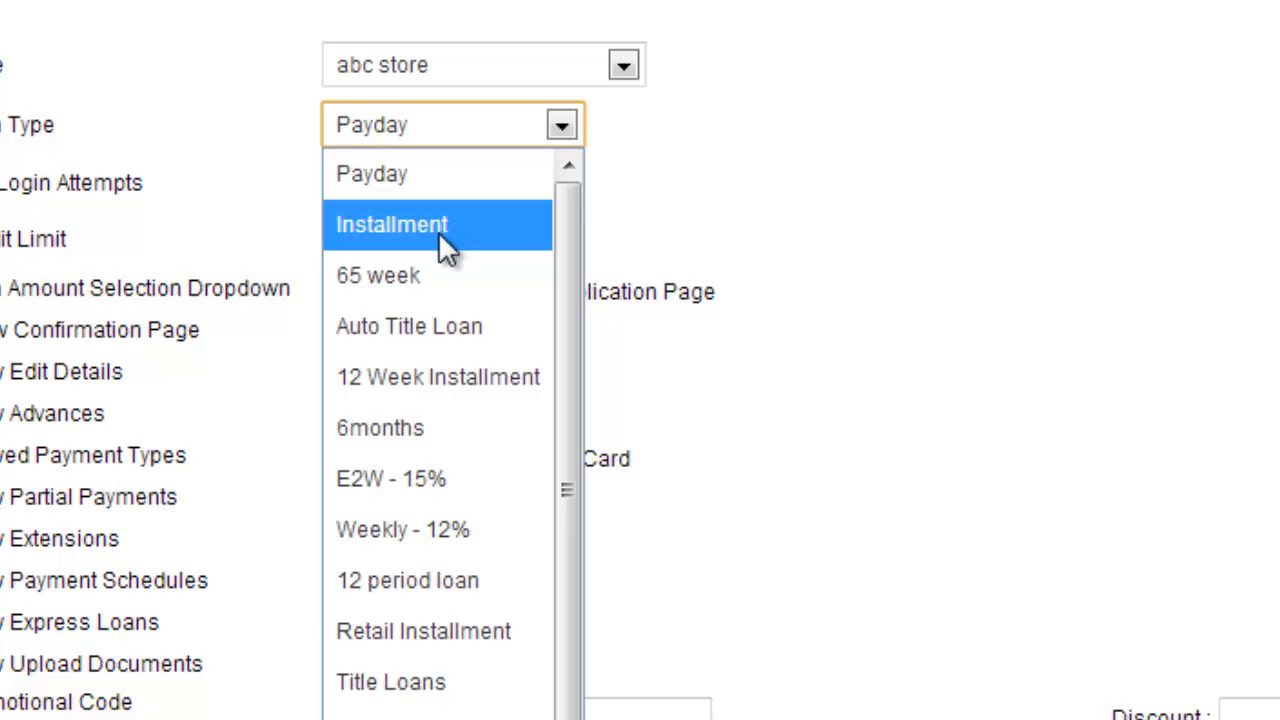
left_click(443, 710)
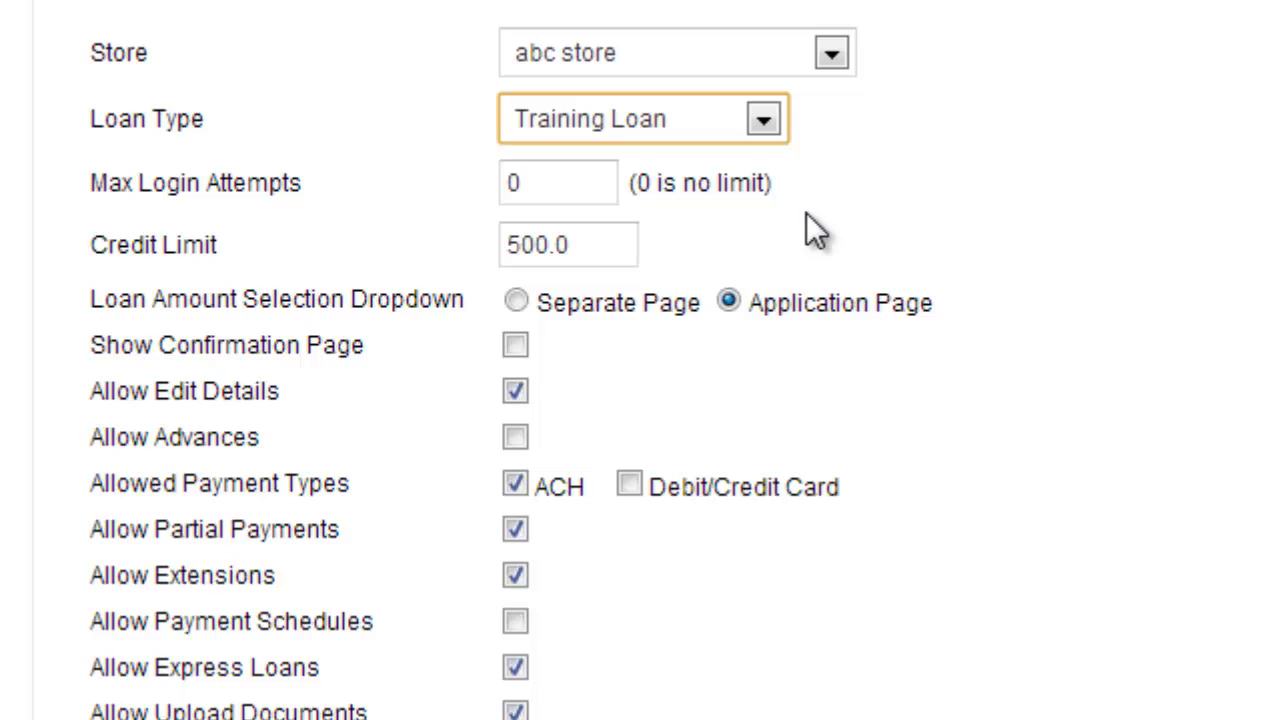
Set the maximum login attempts to 3 and the credit limit to 1000.00
left_click(543, 184)
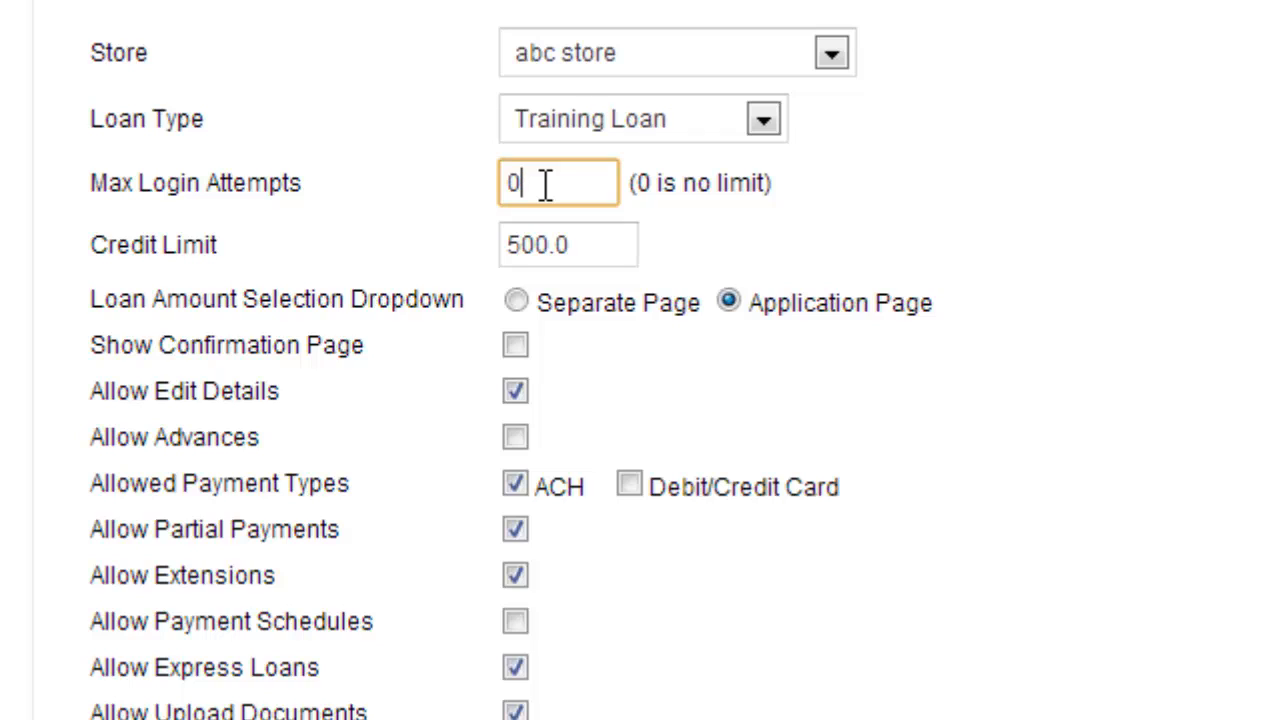
key("BackSpace")
left_click(594, 242)
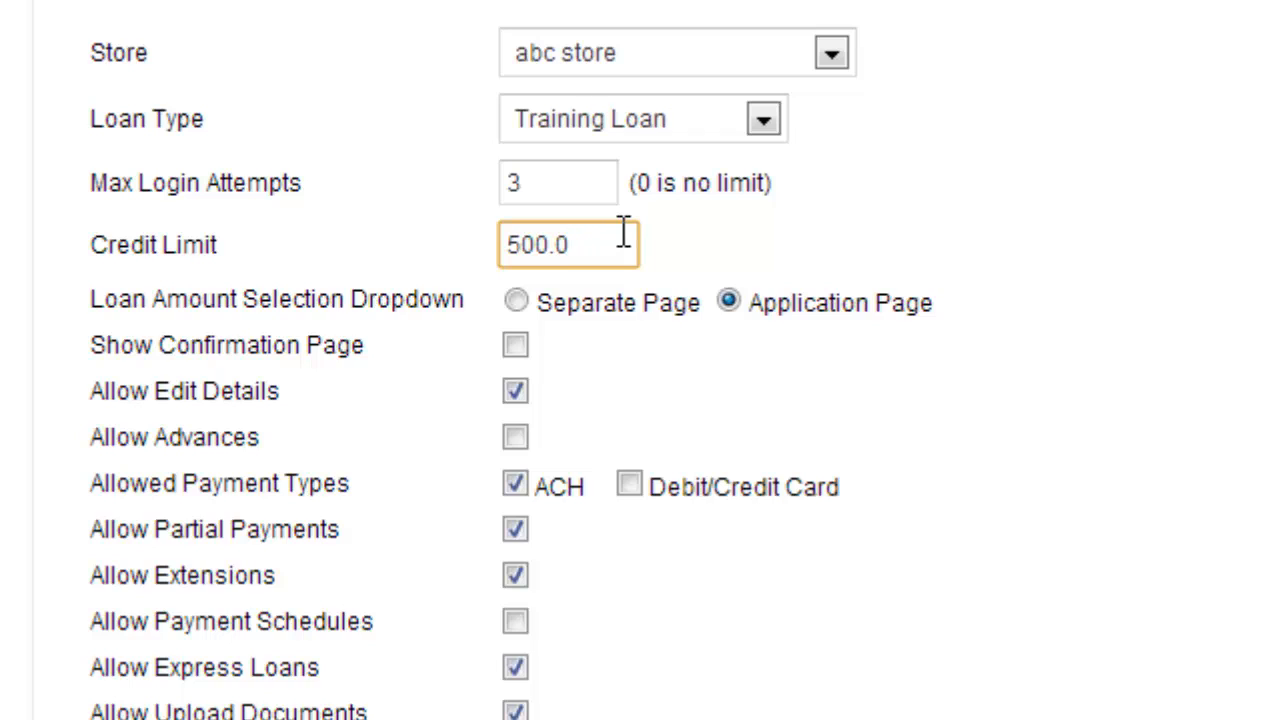
key("BackSpace")
key("BackSpace")
key("BackSpace")
key("BackSpace")
key("BackSpace")
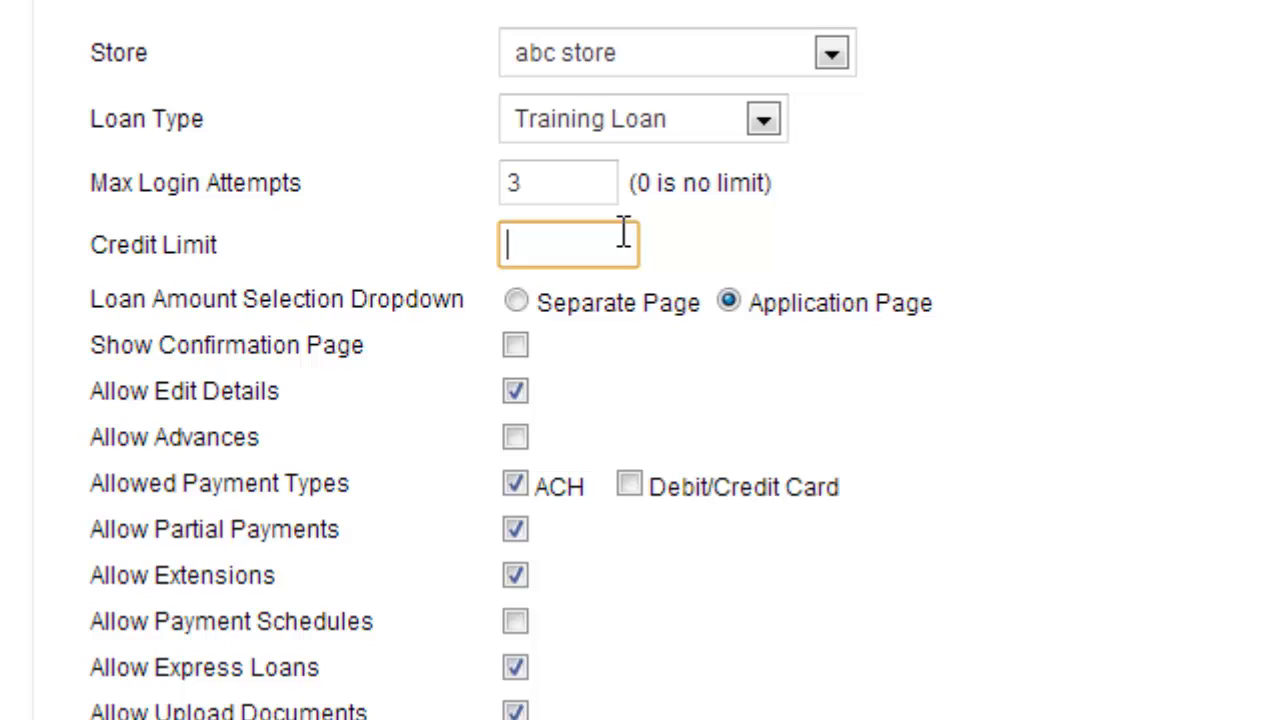
type("1000.0")
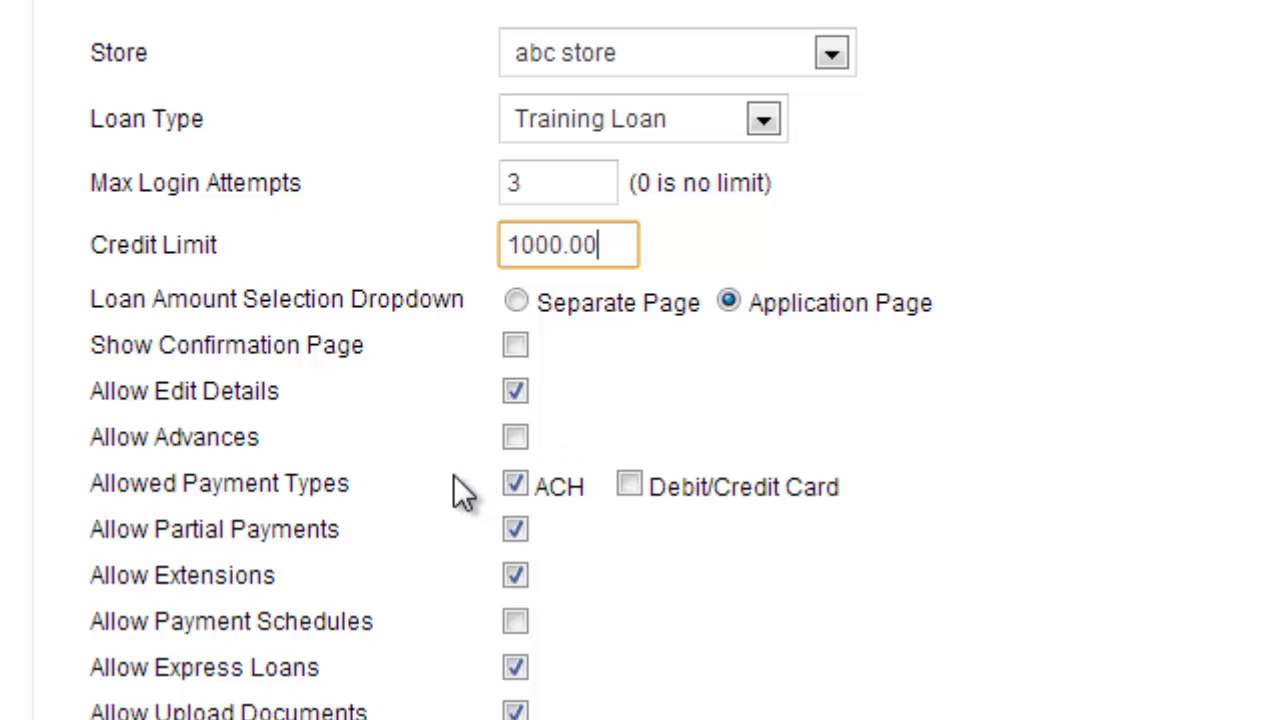
Allow debit/credit card payments and payment schedules, and disallow express loans
left_click(632, 483)
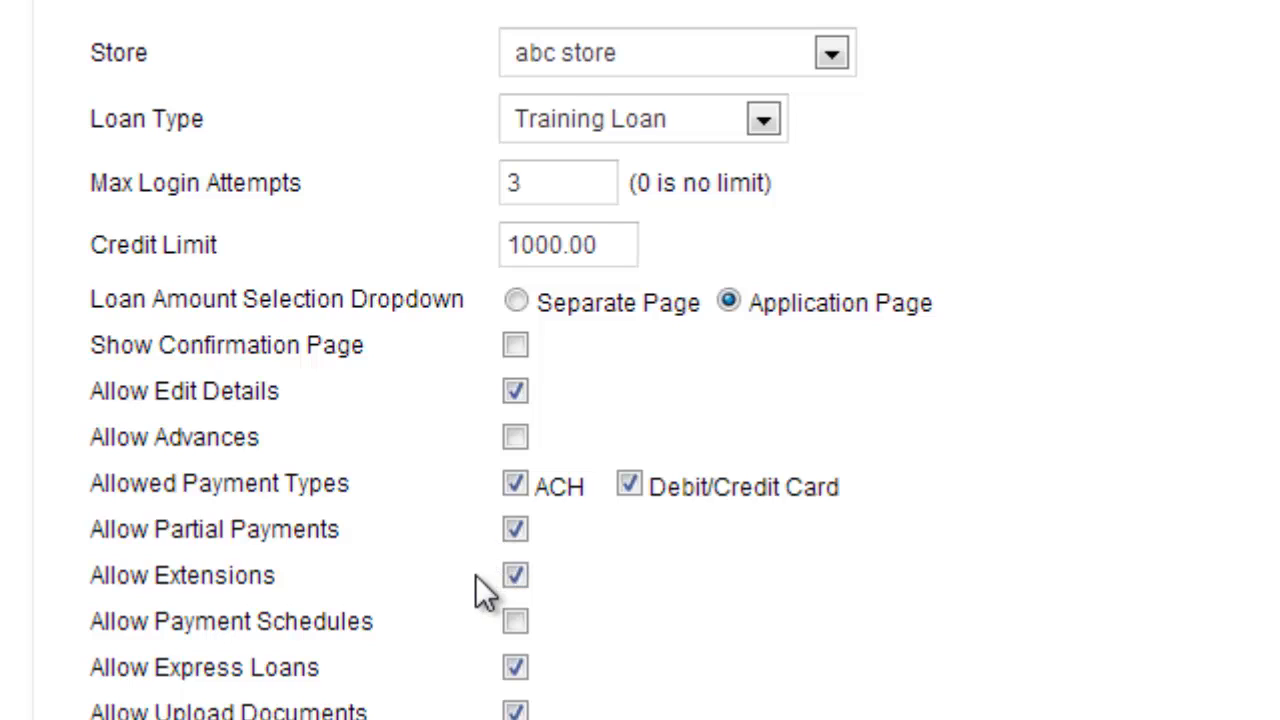
left_click(515, 622)
left_click(516, 670)
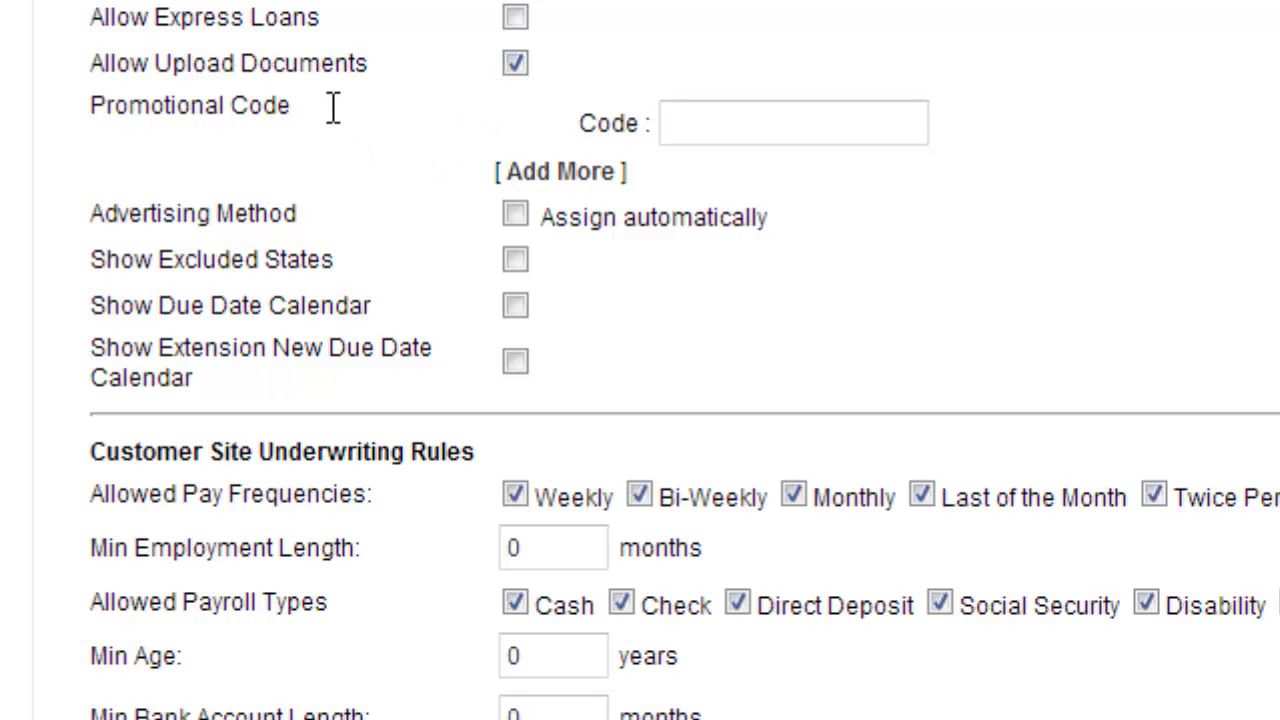
Create the promotional code payday with a 20 % discount
left_click(682, 120)
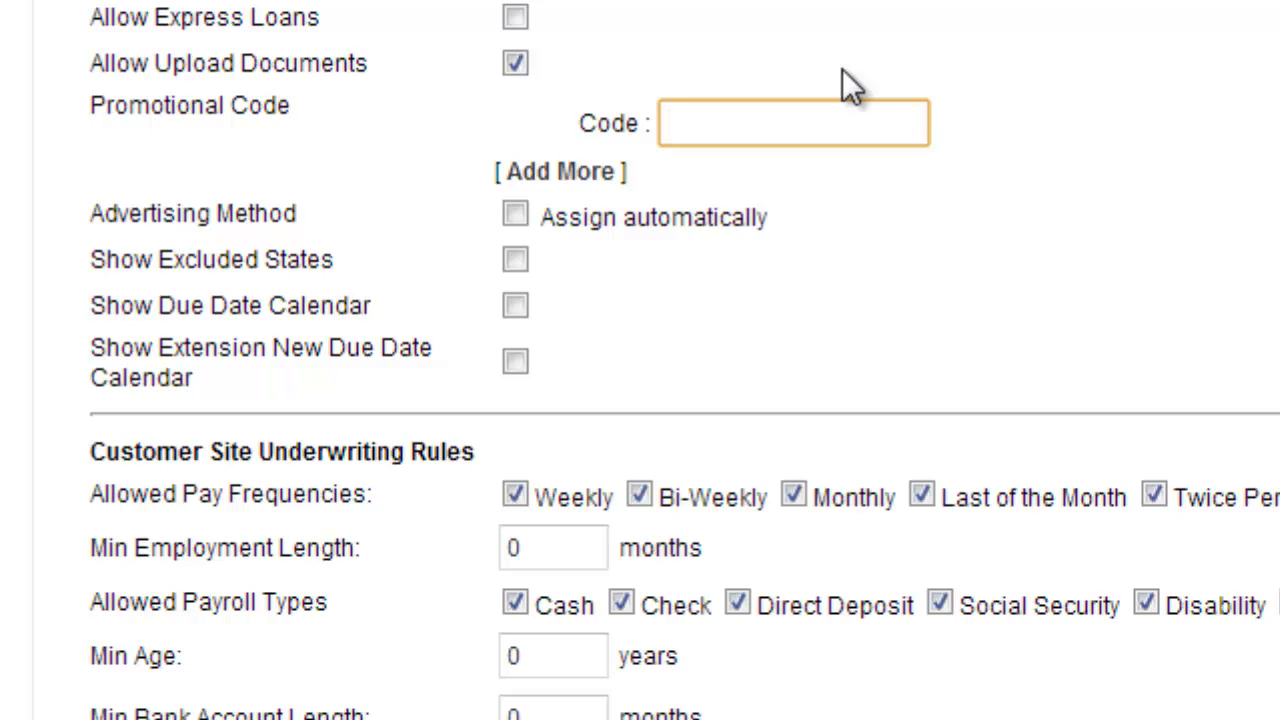
type("payday")
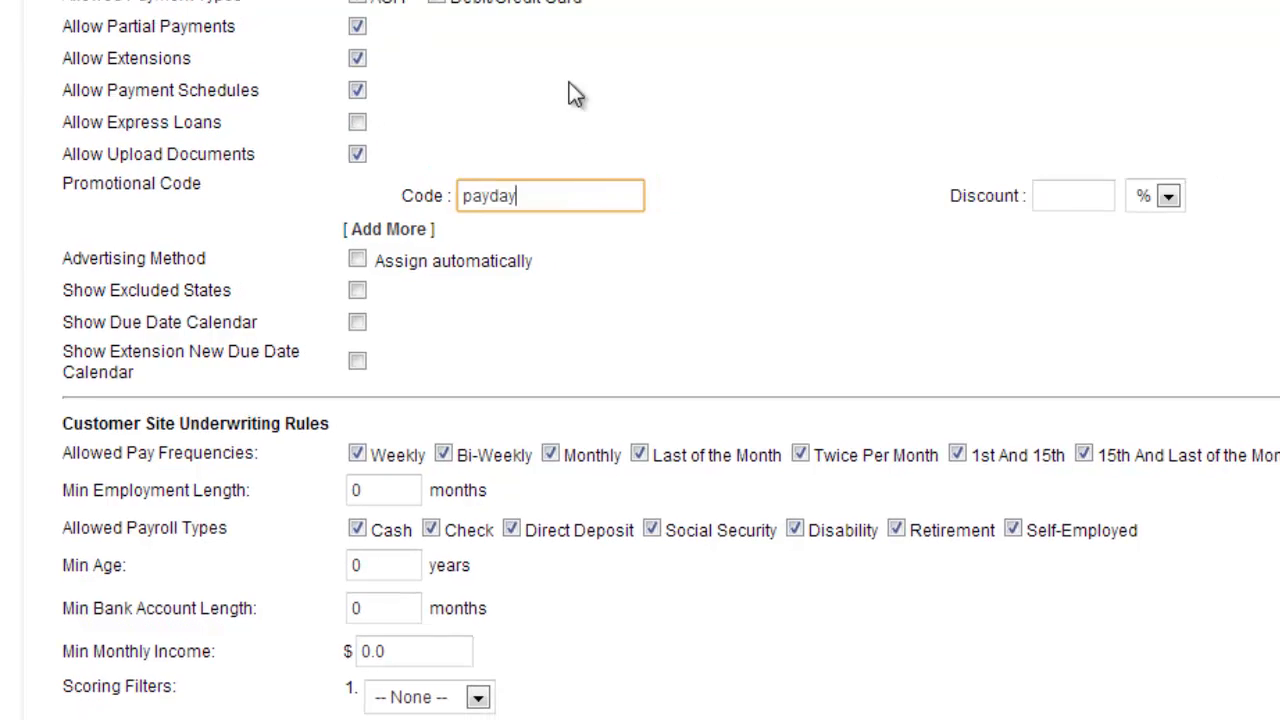
left_click(1167, 198)
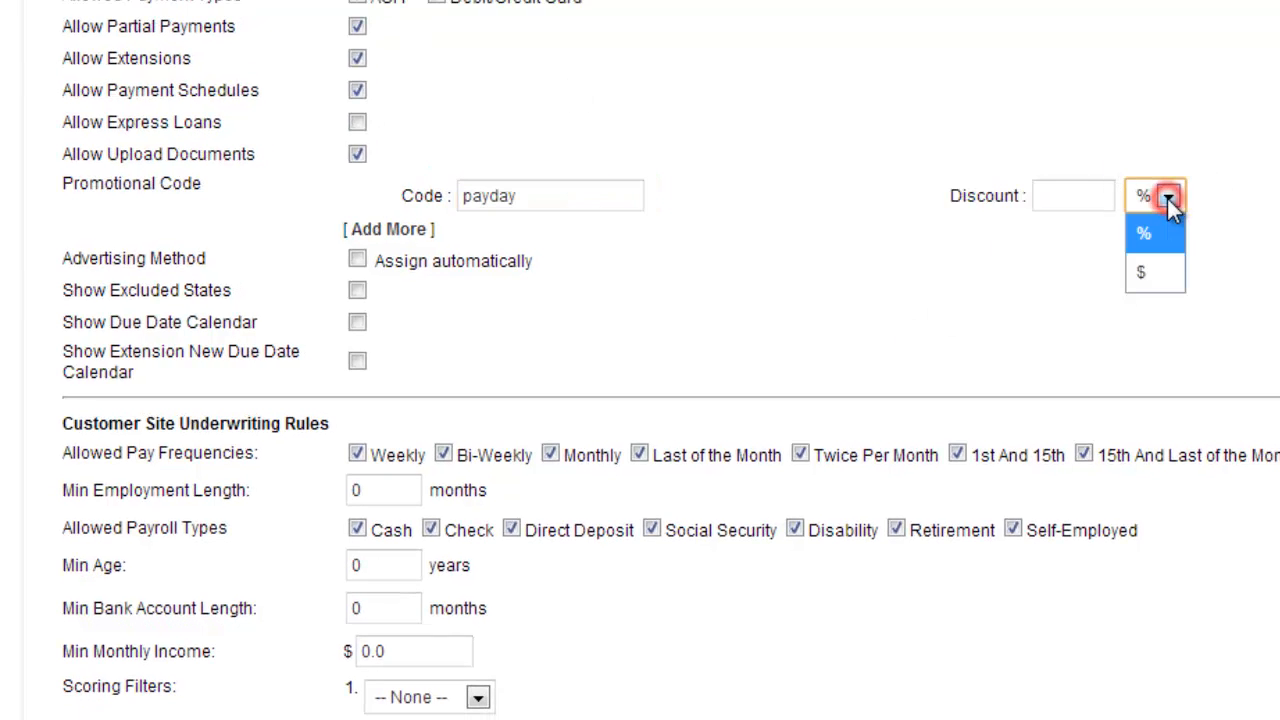
left_click(1152, 232)
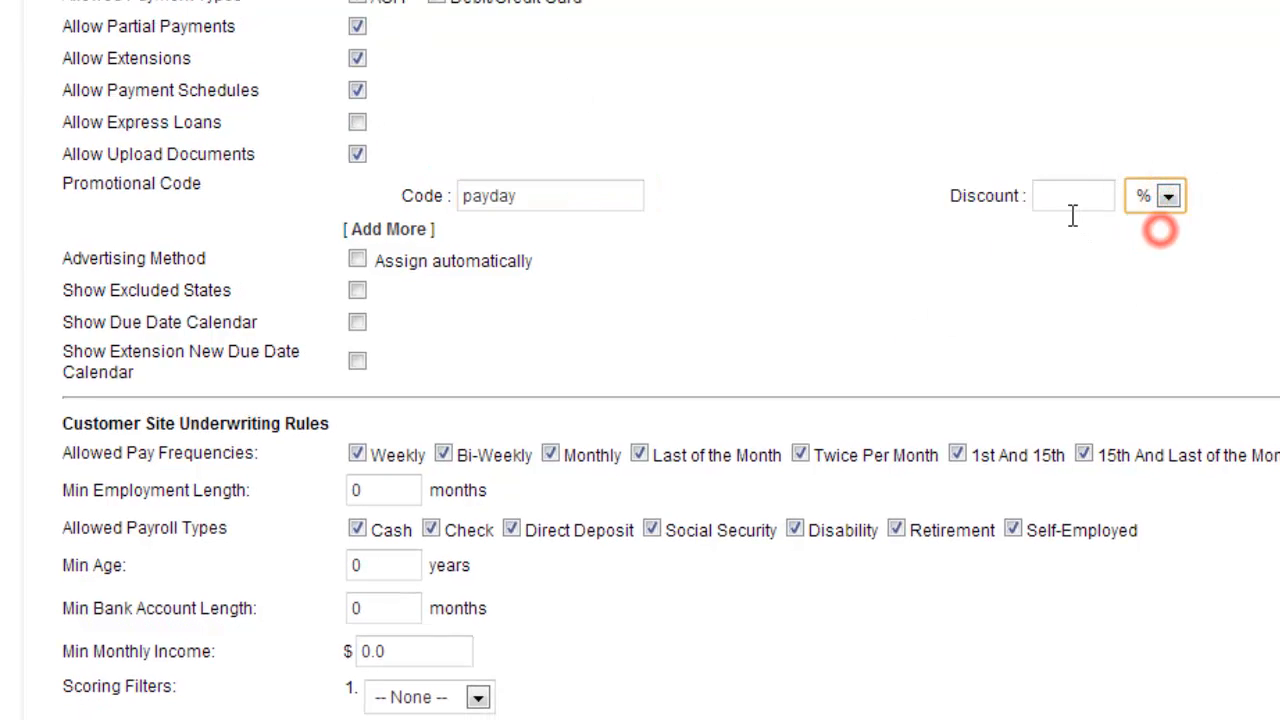
left_click(1066, 205)
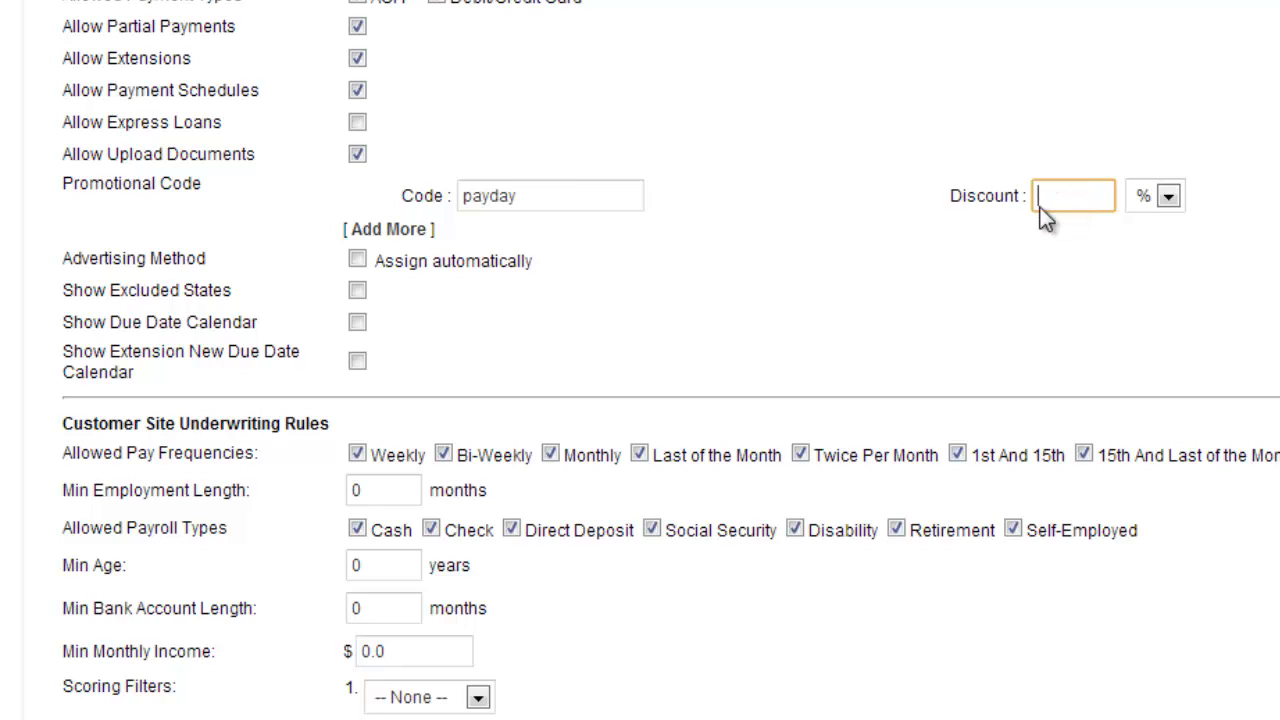
type("20")
left_click(655, 405)
Have the advertising method assigned automatically and set it to Google
left_click(357, 260)
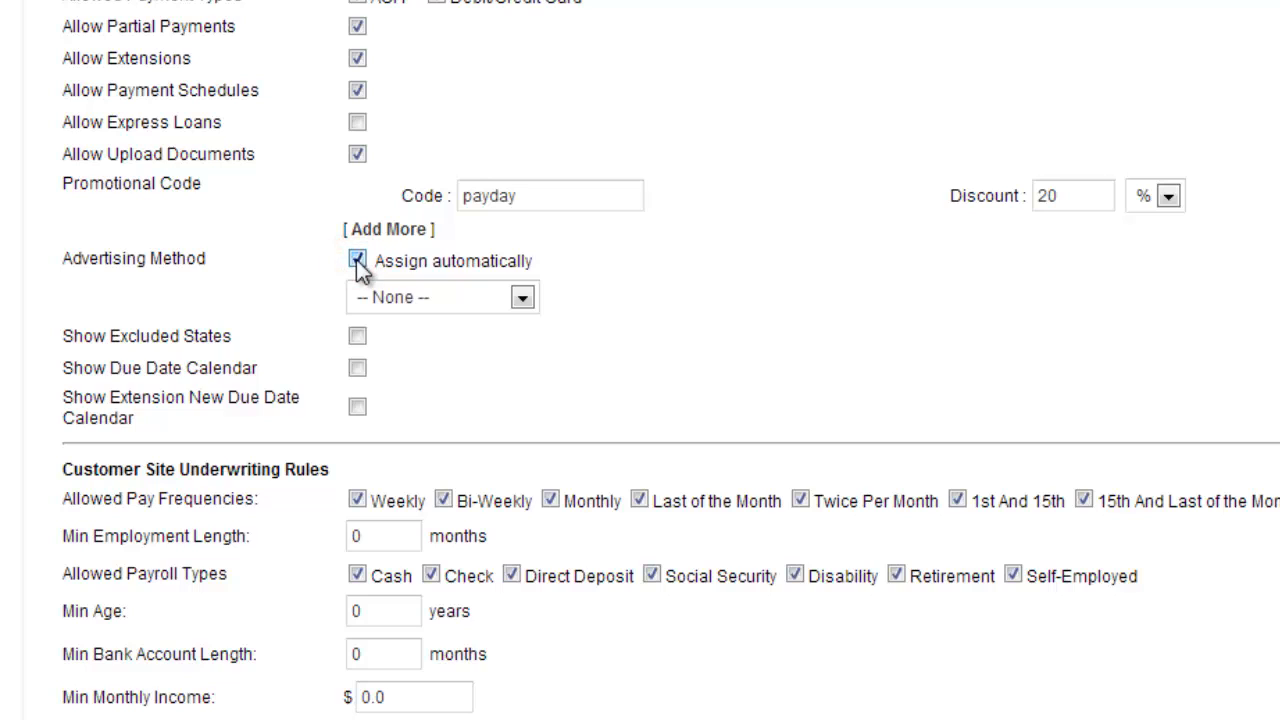
left_click(519, 300)
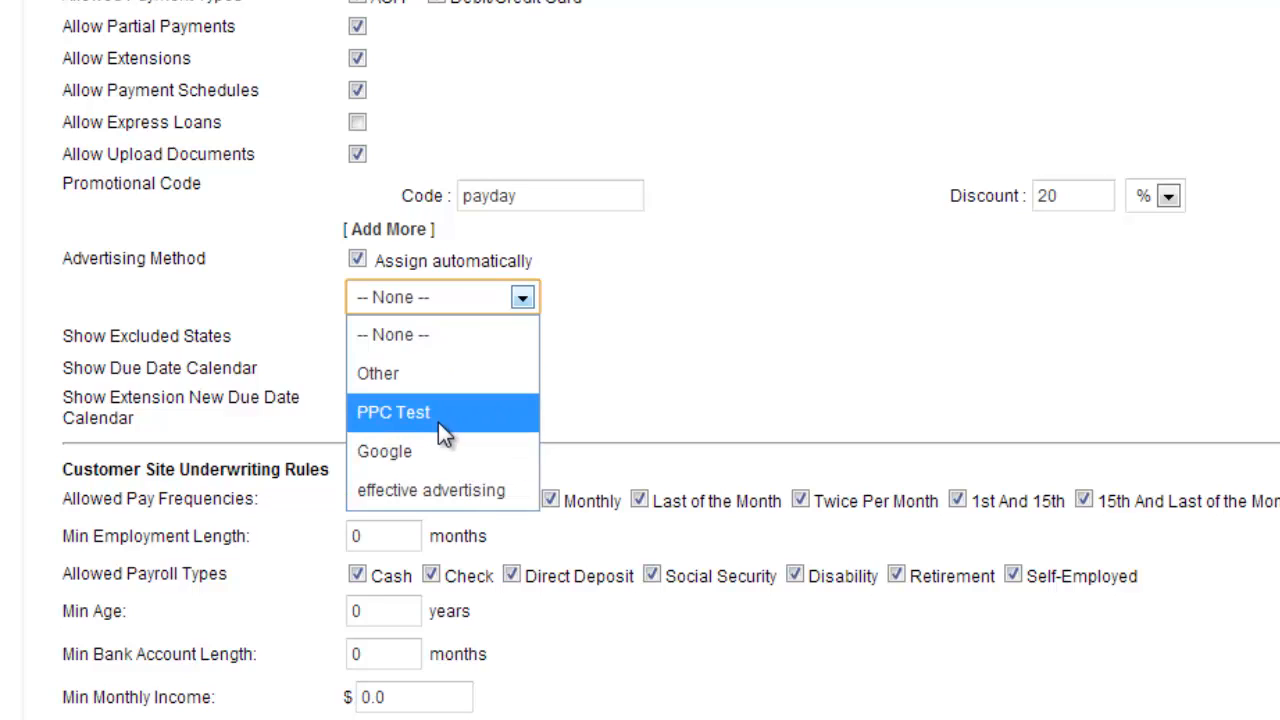
left_click(420, 386)
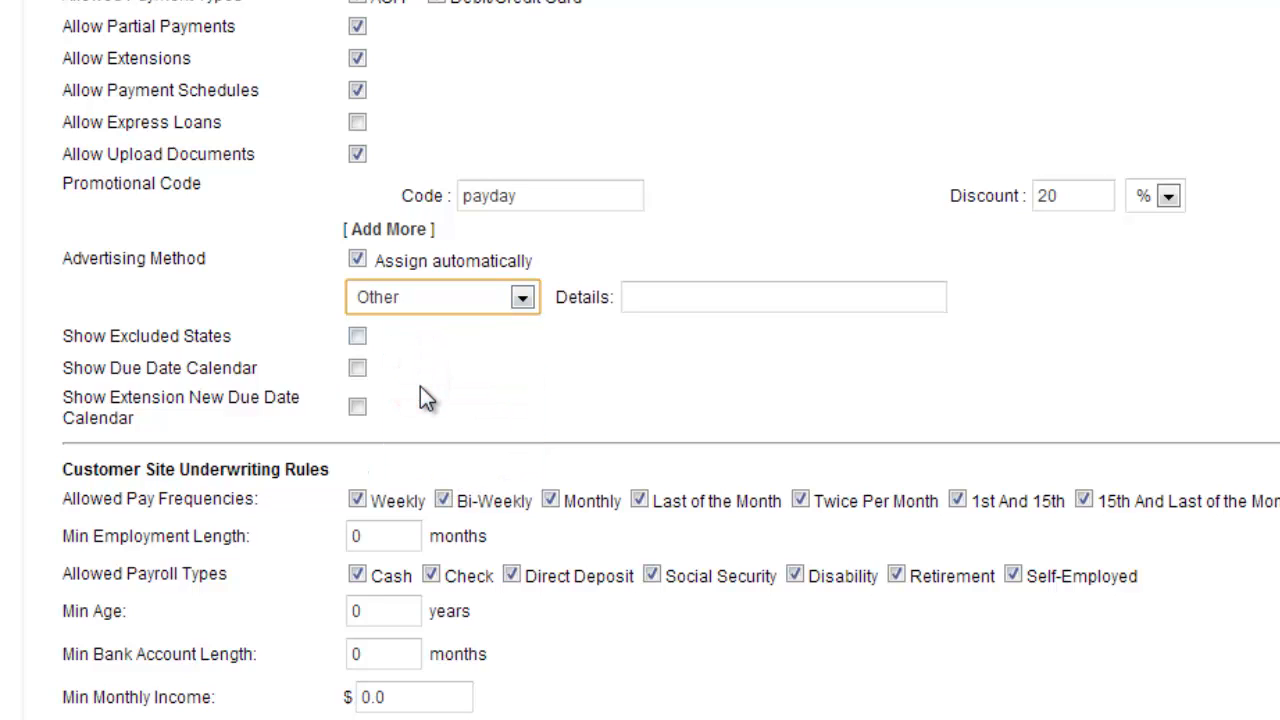
left_click(521, 297)
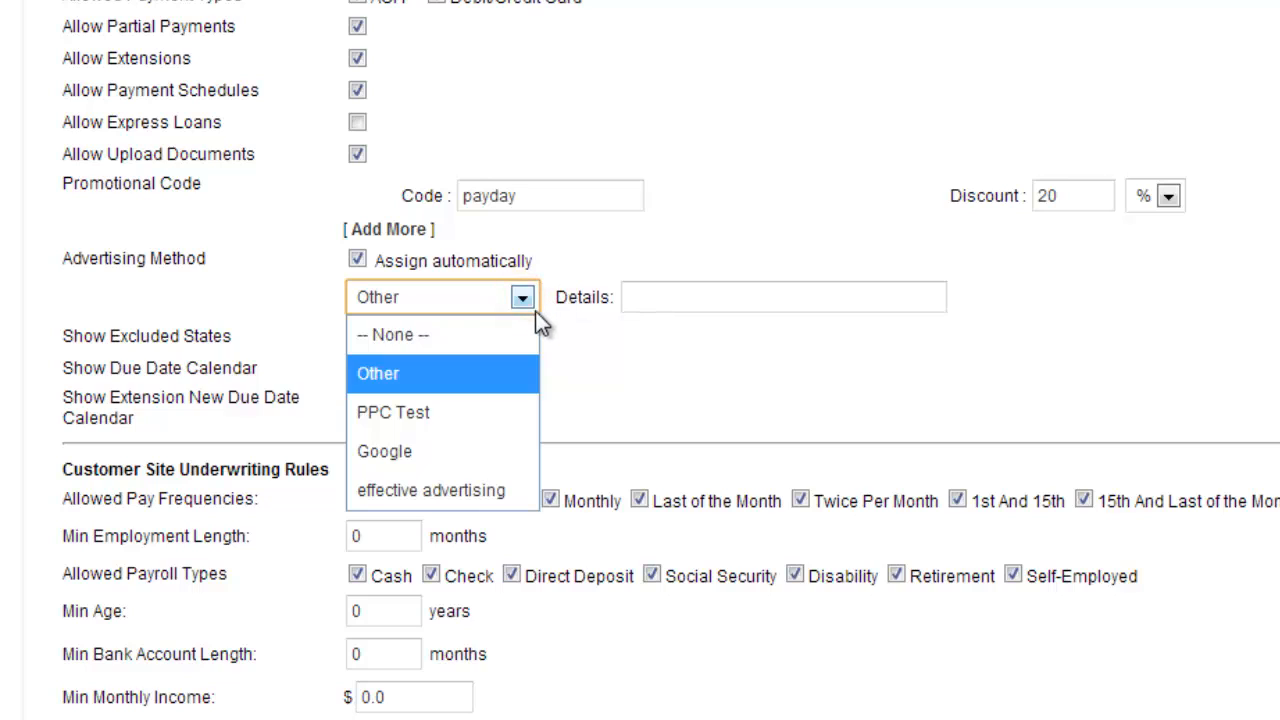
left_click(420, 455)
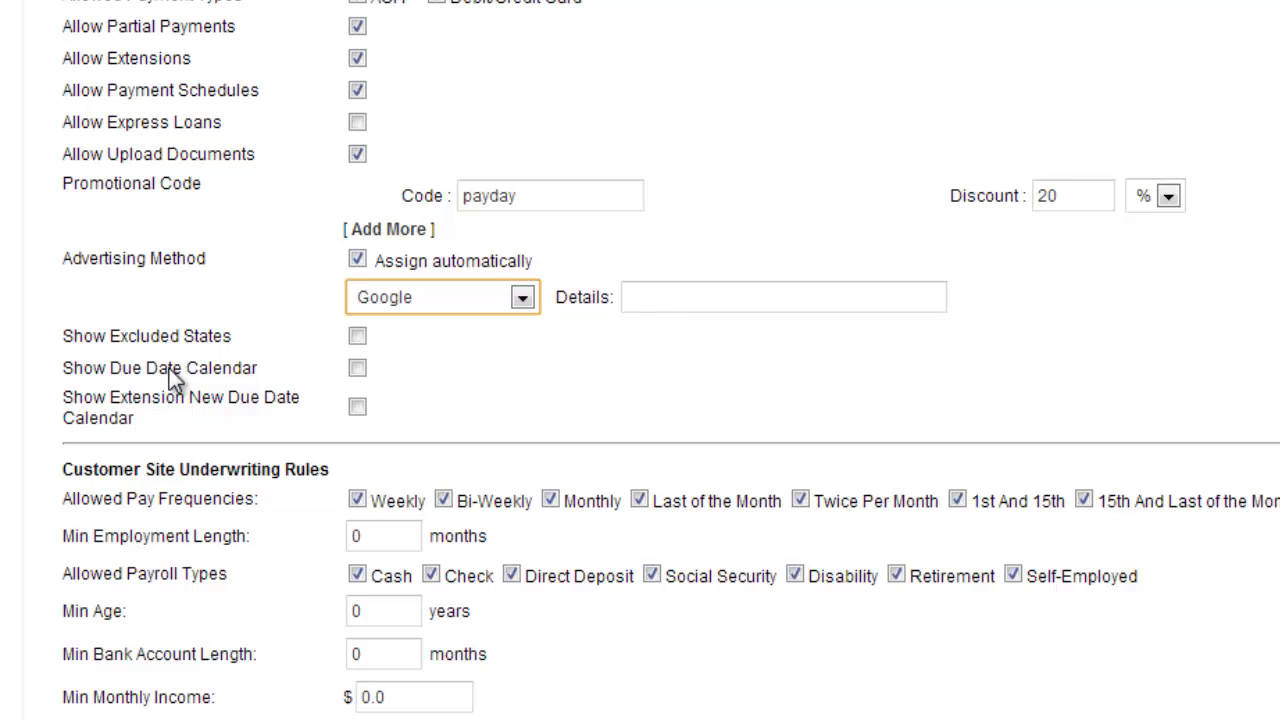
Turn on showing the excluded states and the due date calendar on the customer site
left_click(359, 337)
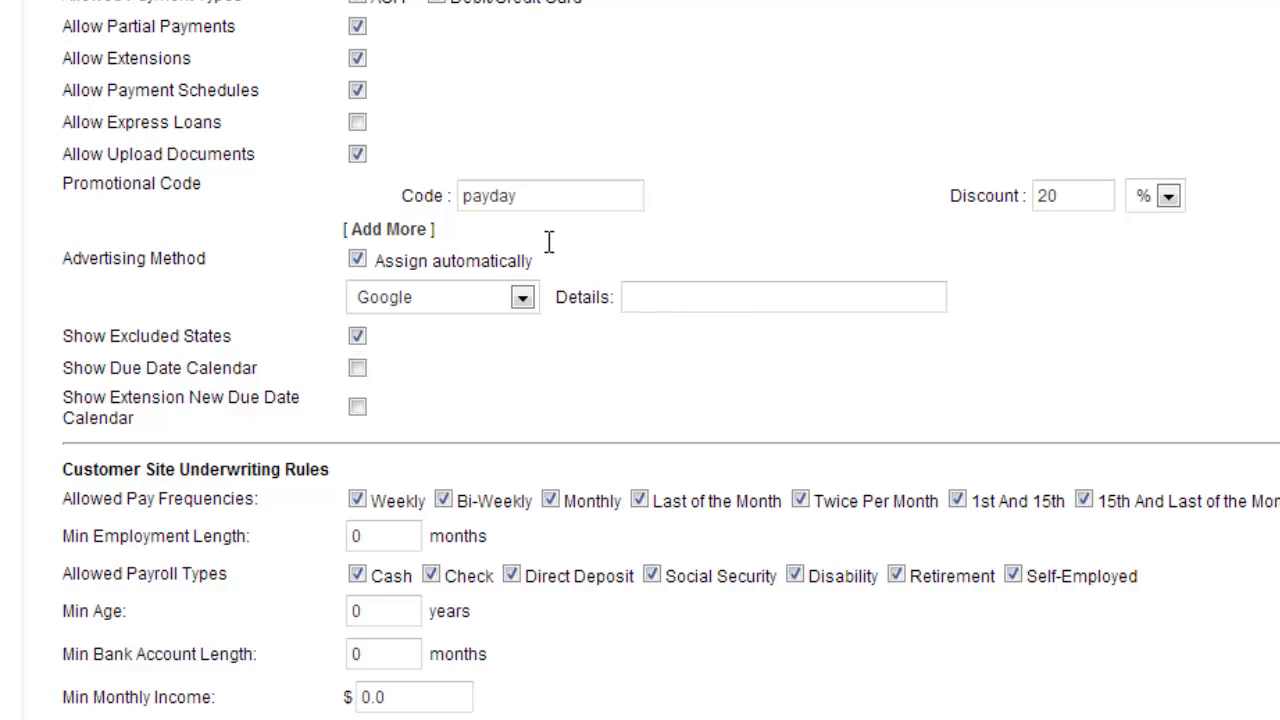
scroll(500, 282, "down", 3)
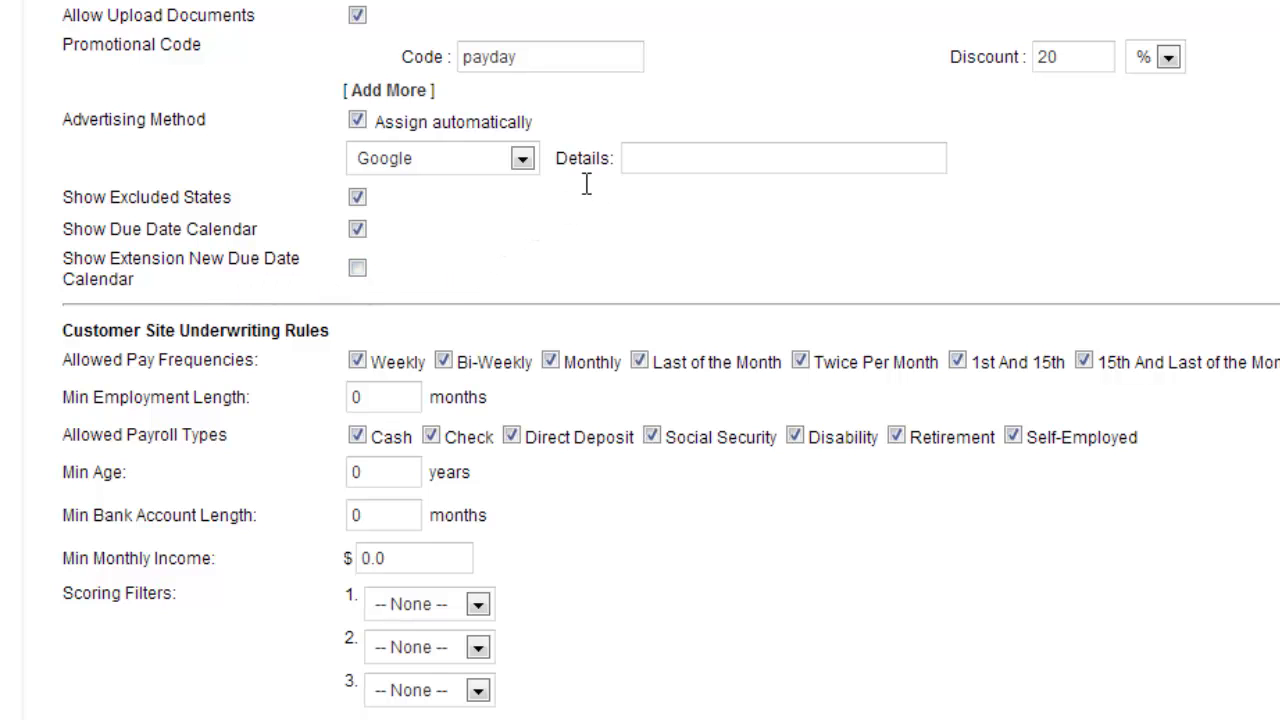
Restrict the allowed pay frequencies in the customer site underwriting rules to Weekly and Bi-Weekly
scroll(586, 186, "down", 3)
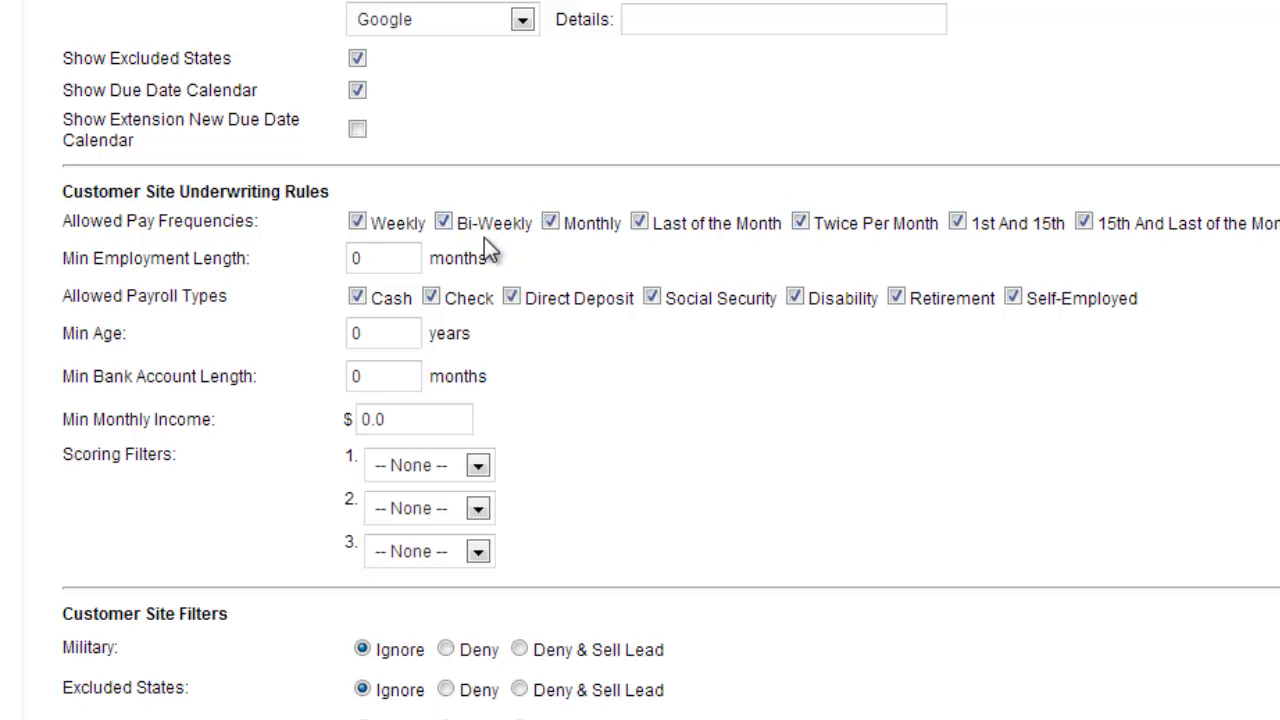
left_click(551, 222)
left_click(640, 222)
left_click(801, 222)
left_click(957, 222)
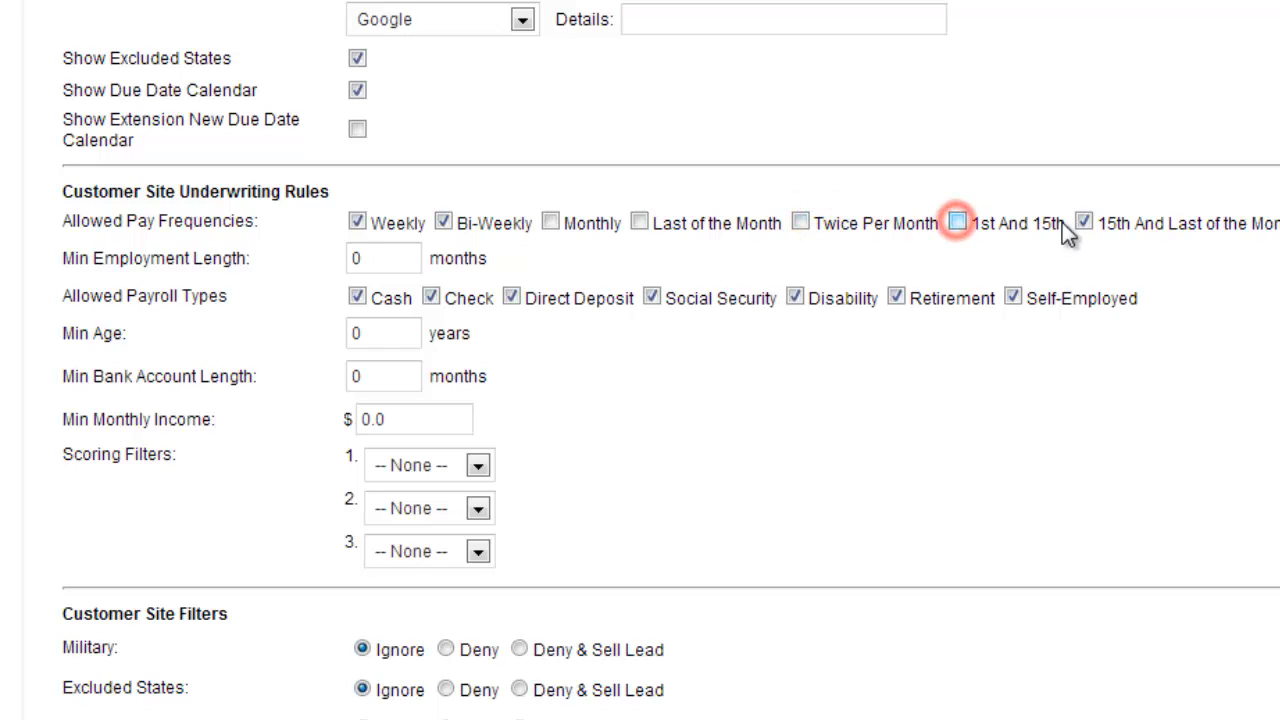
left_click(1084, 222)
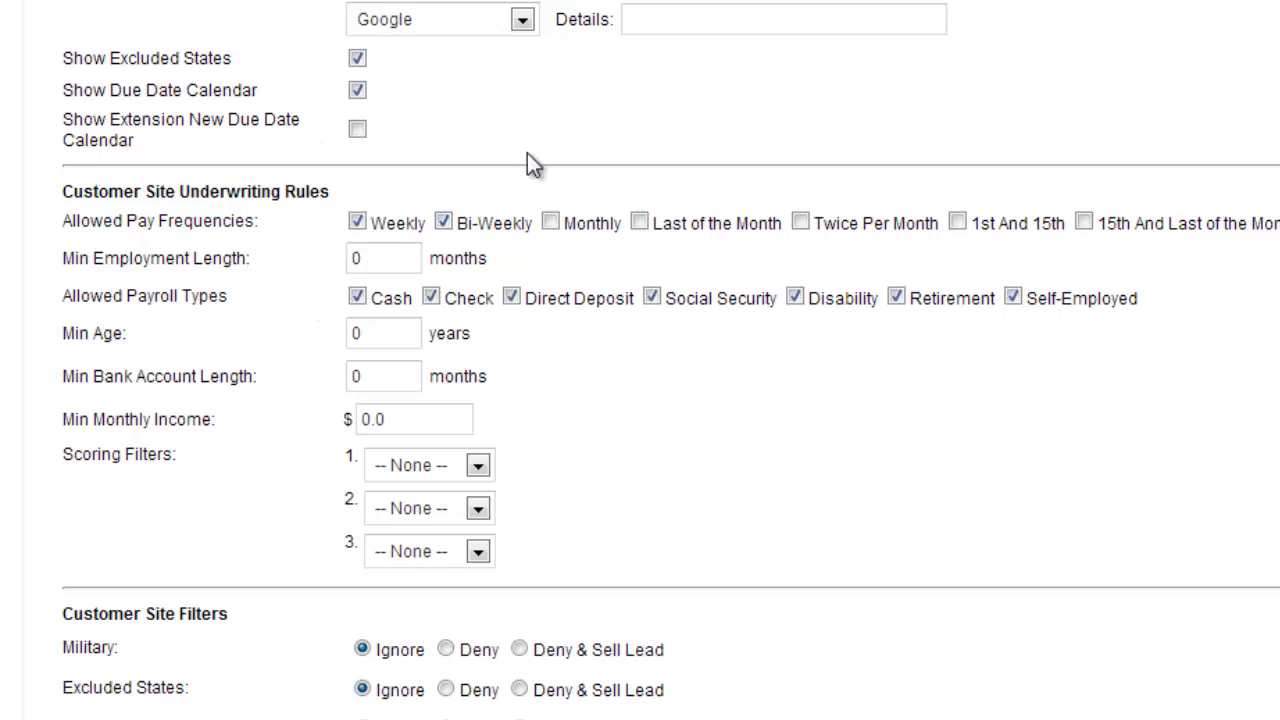
Set the minimum employment length to 5 months and disallow the Direct Deposit, Social Security and Disability payroll types
left_click(375, 258)
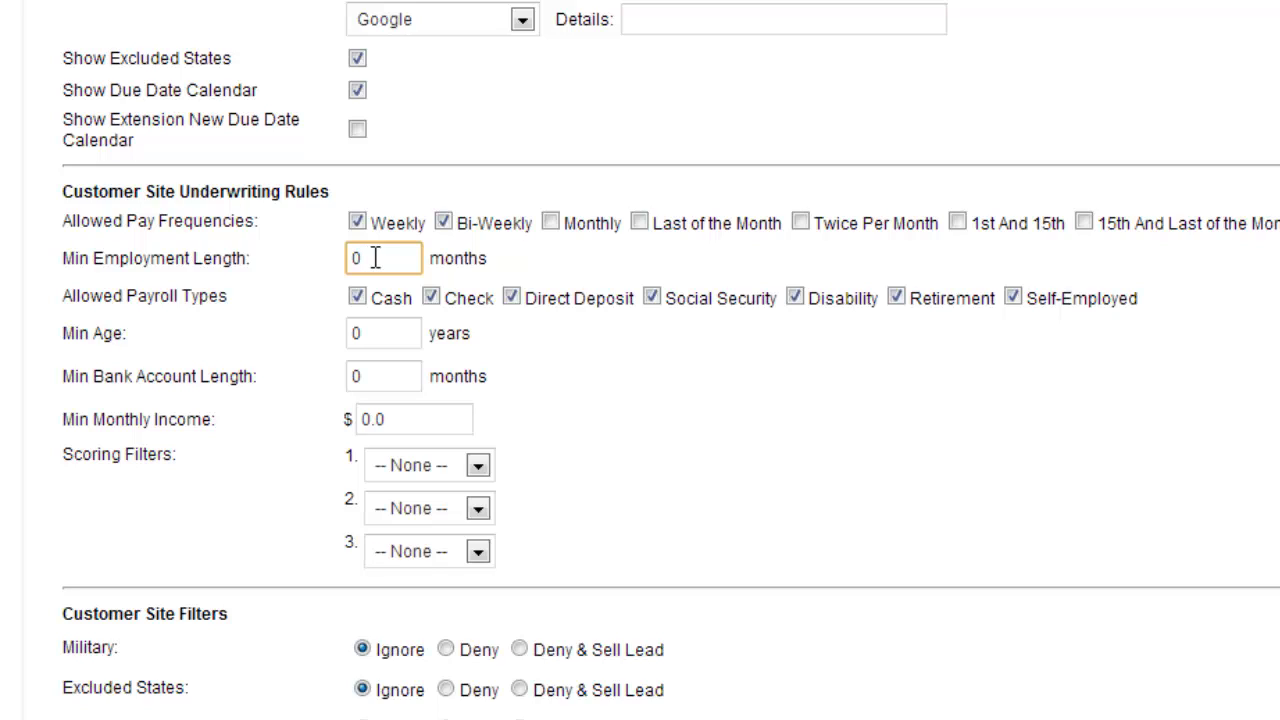
key("BackSpace")
type("5")
left_click(650, 299)
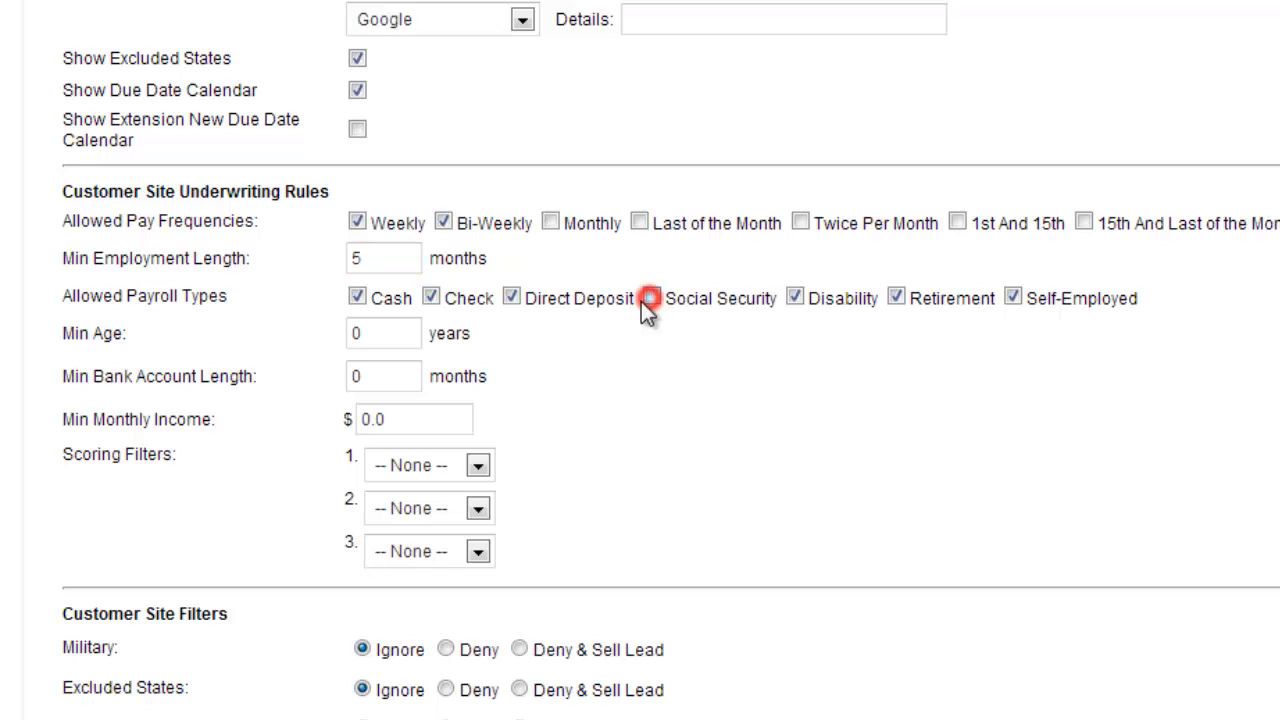
left_click(512, 297)
left_click(794, 298)
Require a minimum age of 18 years and a minimum bank account length of 5 months
left_click(409, 333)
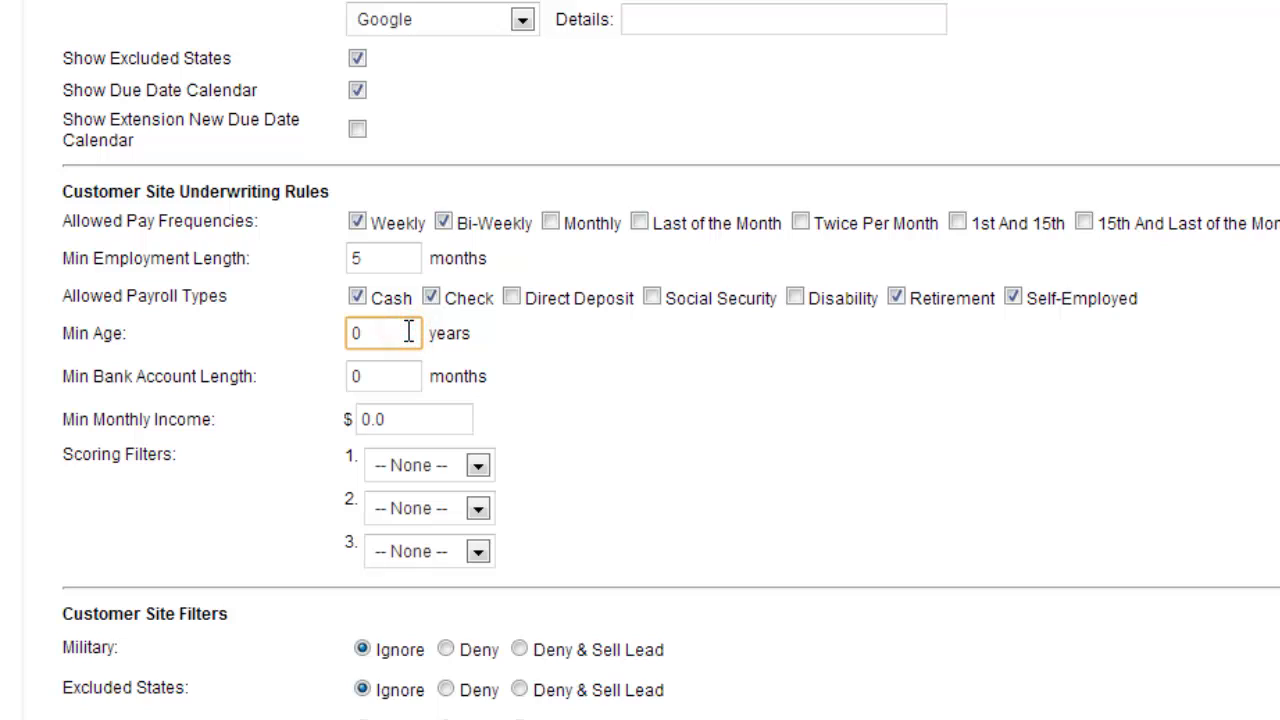
key("BackSpace")
type("18")
left_click(381, 386)
key("BackSpace")
type("5")
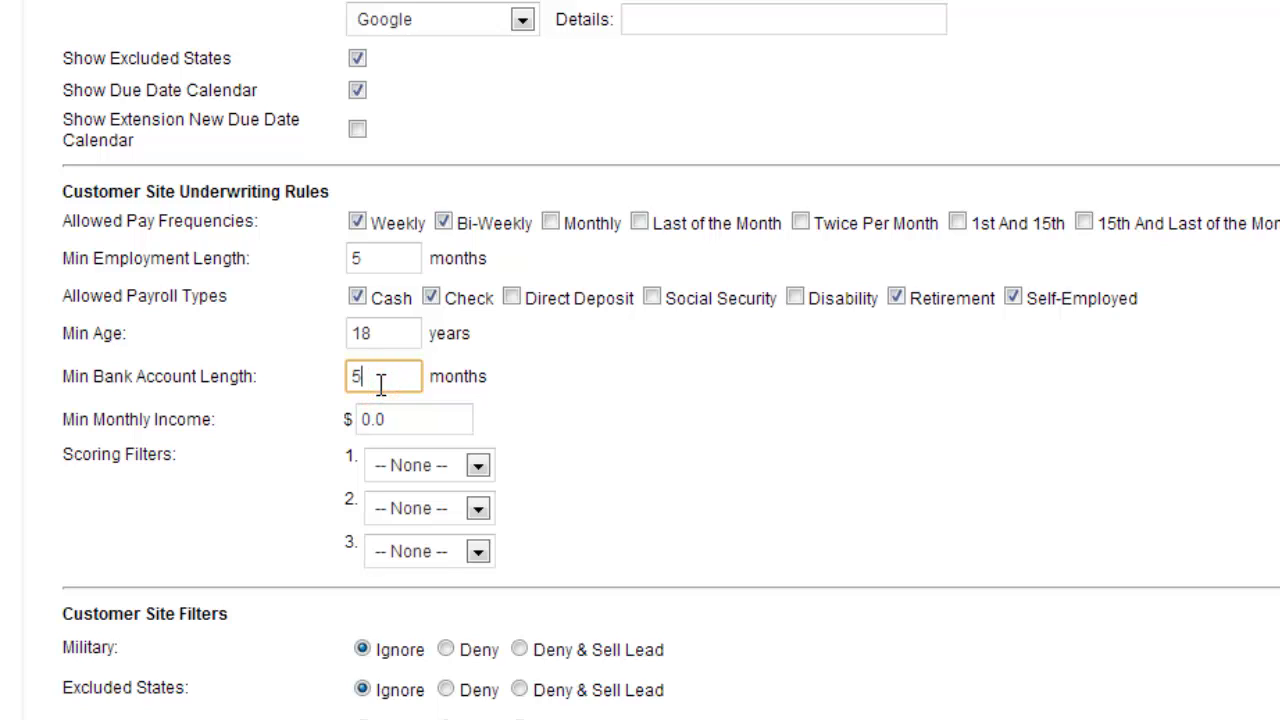
Set the minimum monthly income in the underwriting rules to $600.00
left_click(413, 424)
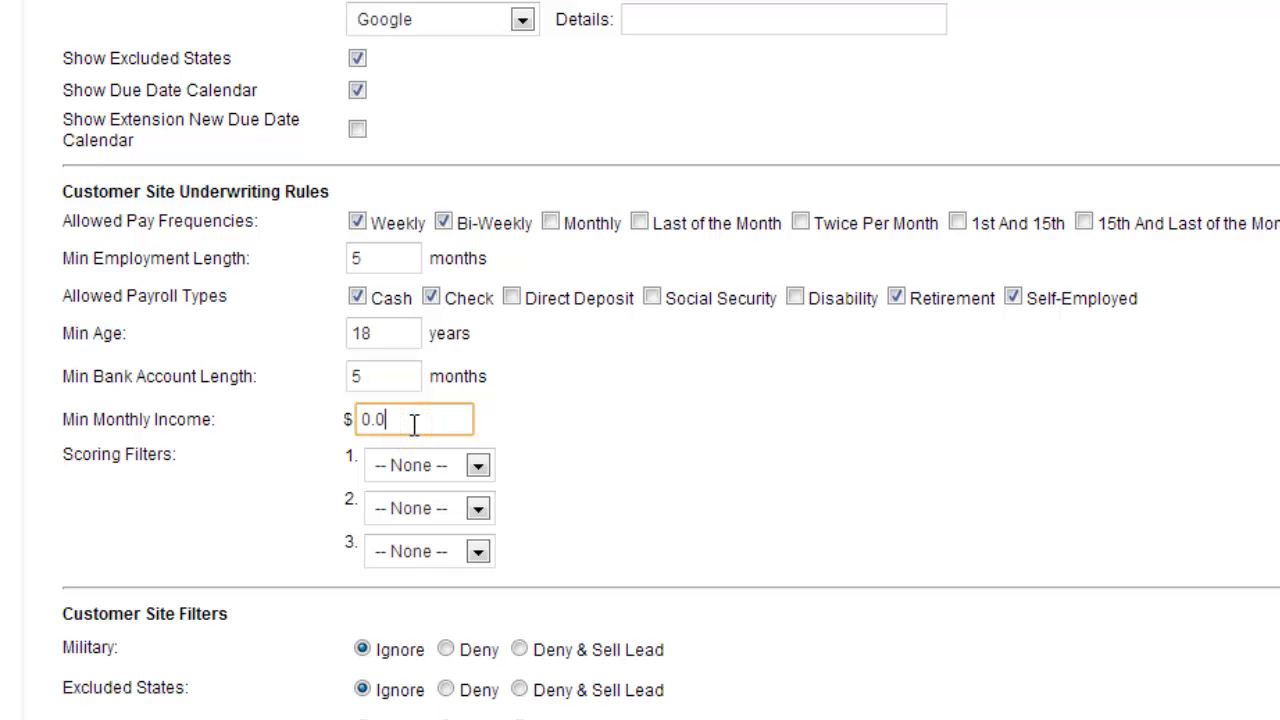
key("BackSpace")
key("BackSpace")
key("BackSpace")
type("600.")
left_click(545, 466)
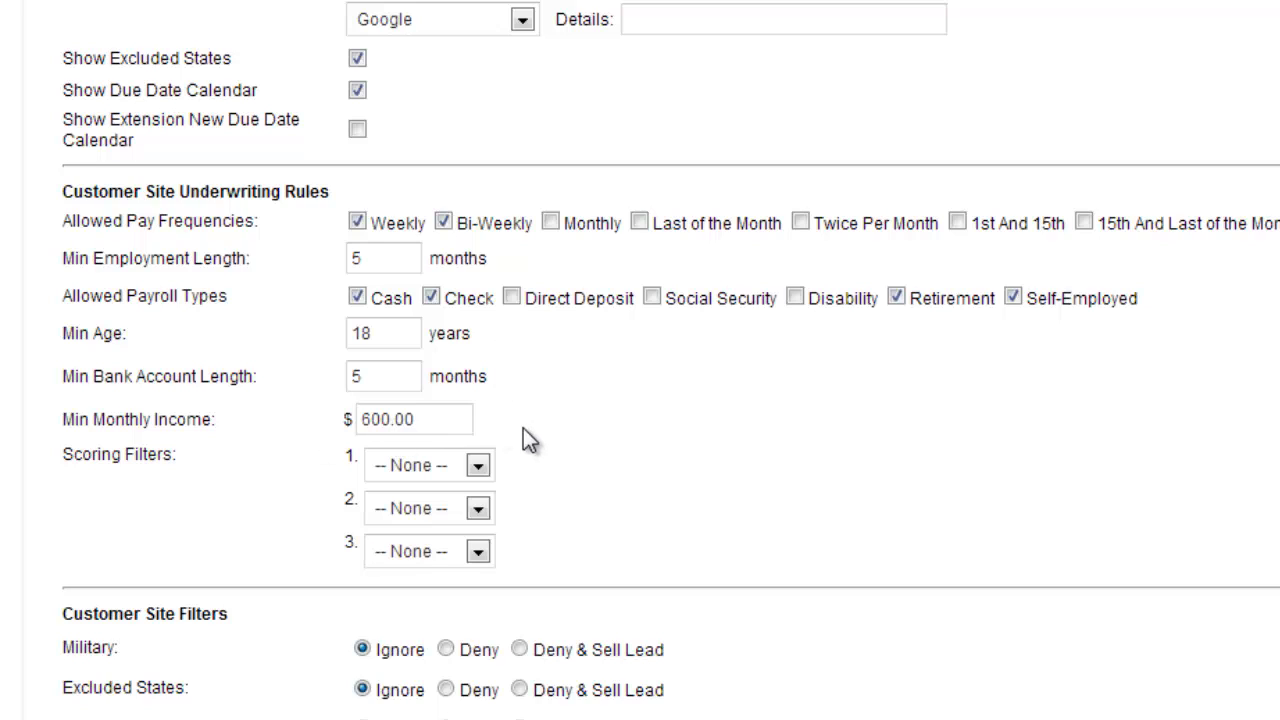
Set the first scoring filter to ClVerify with a minimum score of 10 and the Main ClVerify Account
left_click(478, 467)
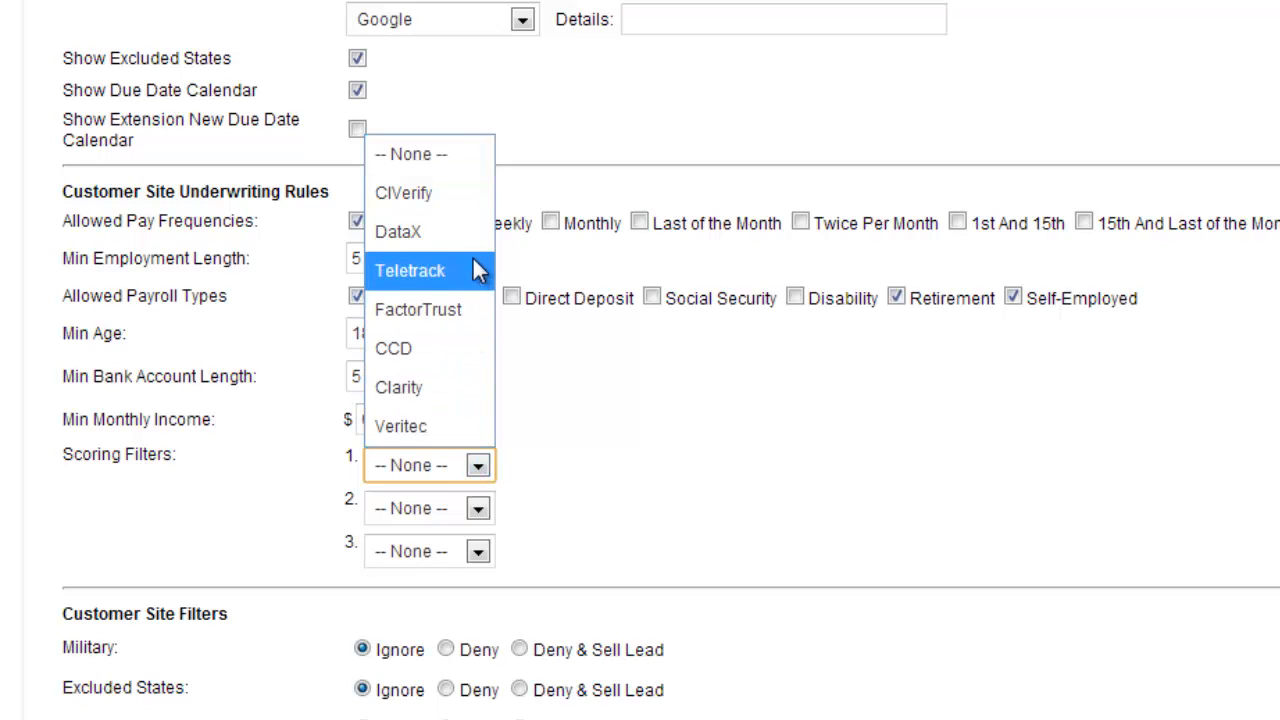
left_click(441, 202)
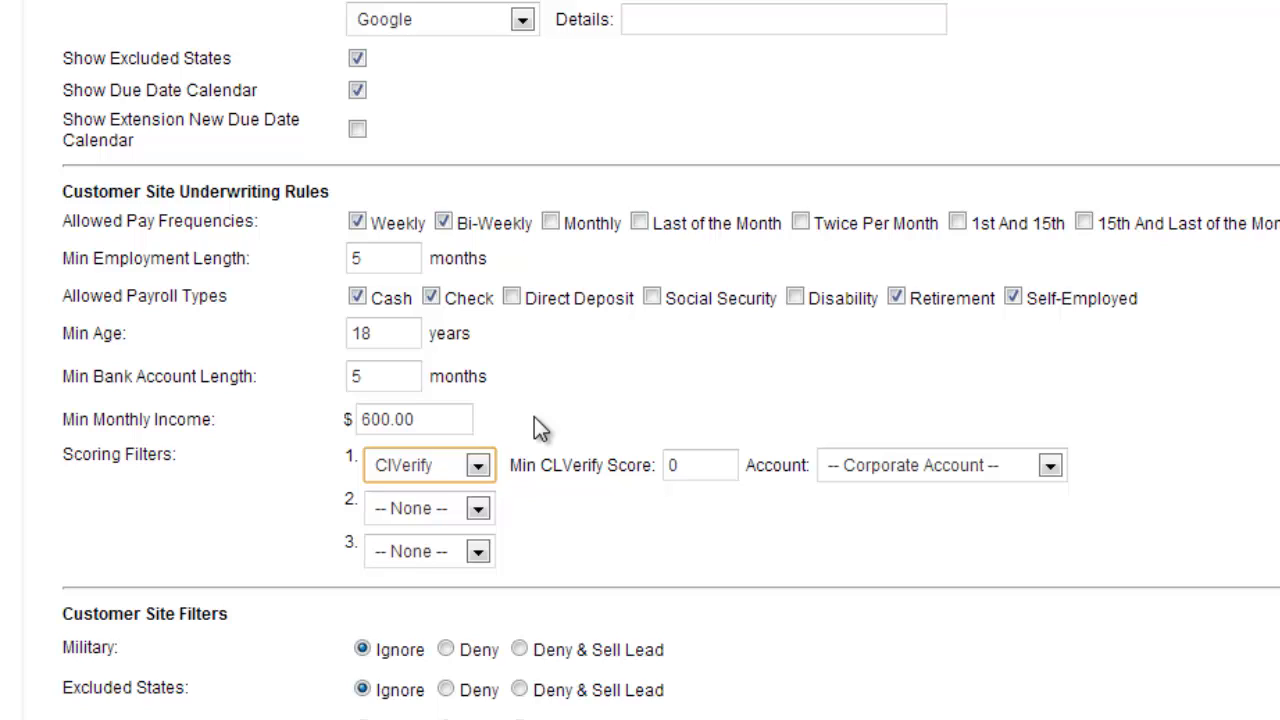
left_click(712, 467)
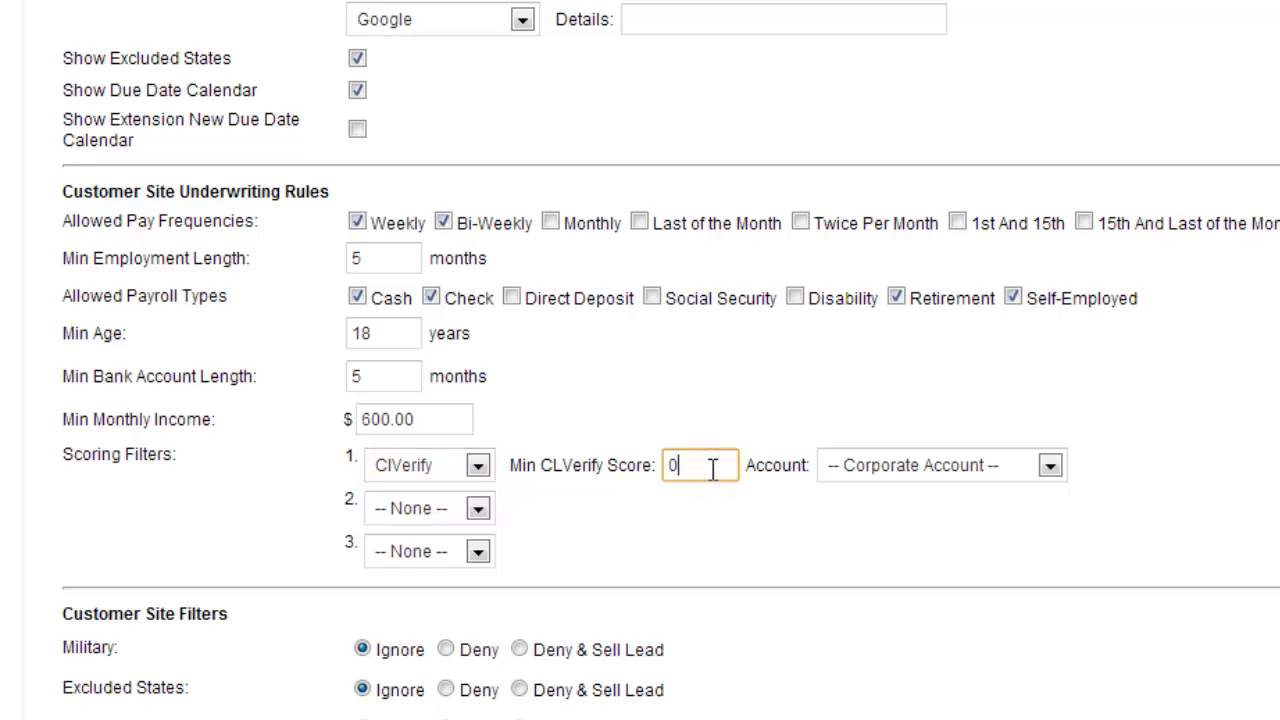
key("BackSpace")
left_click(1049, 467)
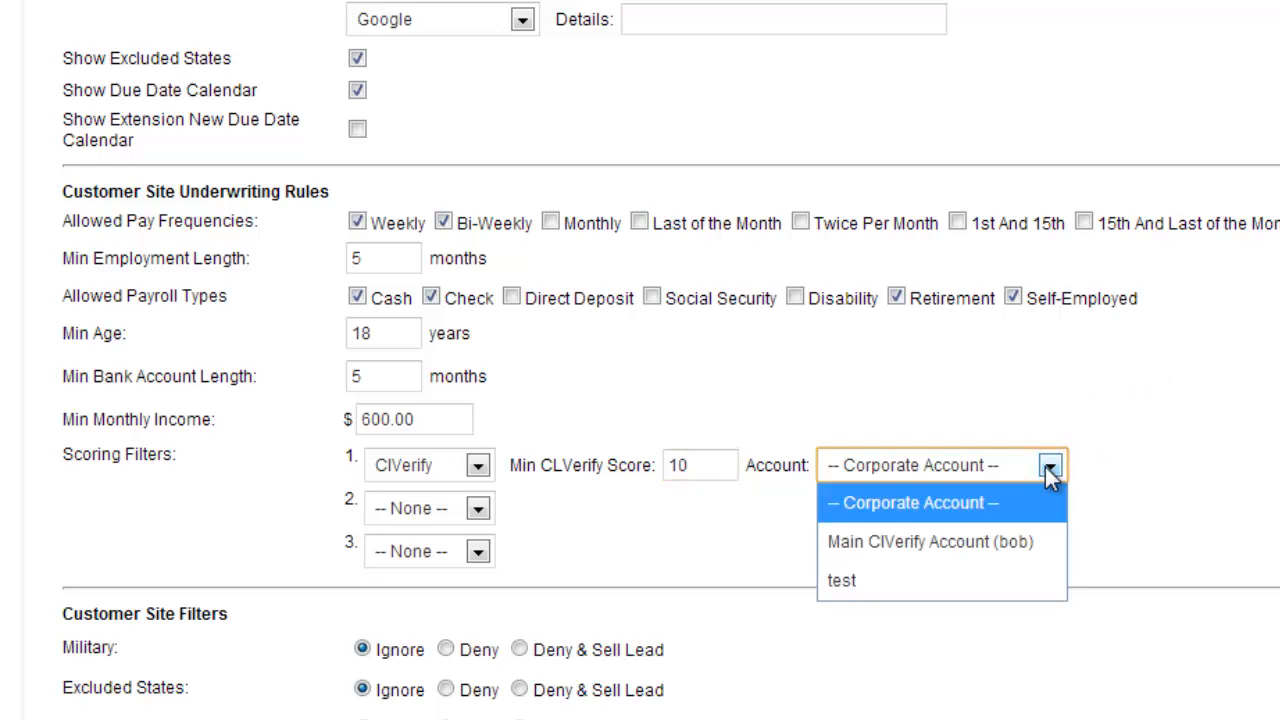
left_click(975, 541)
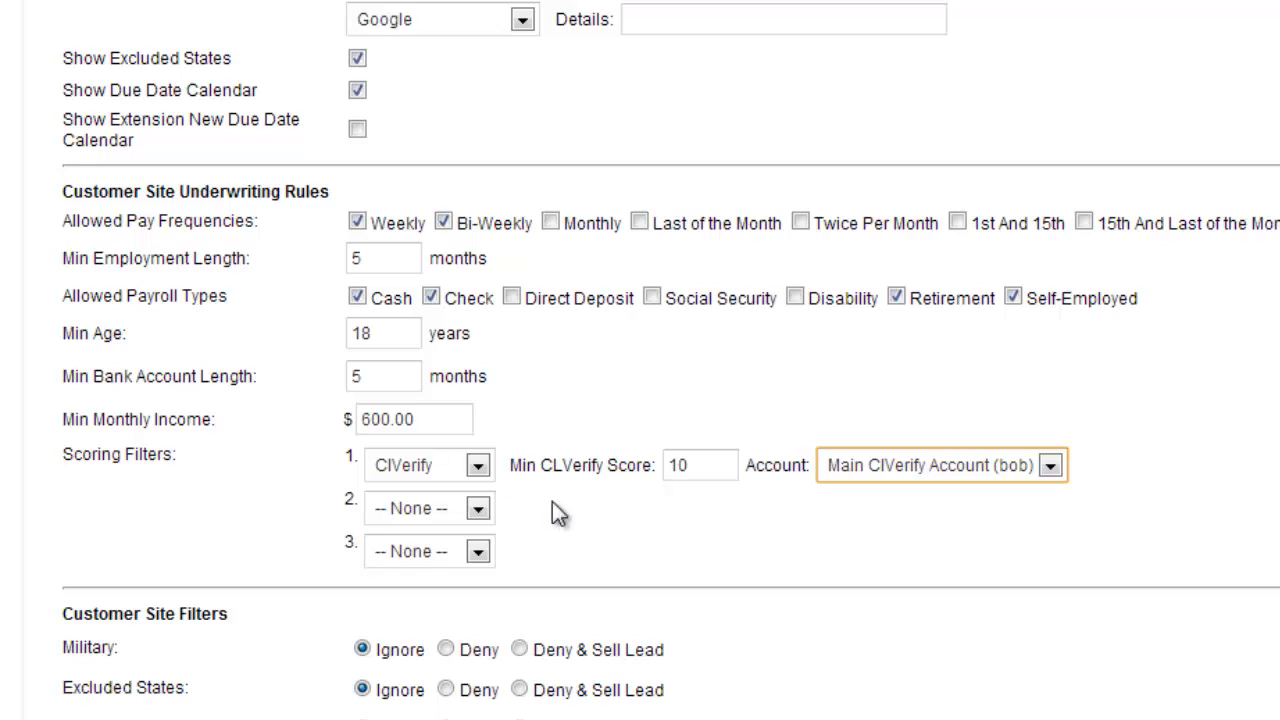
left_click(583, 534)
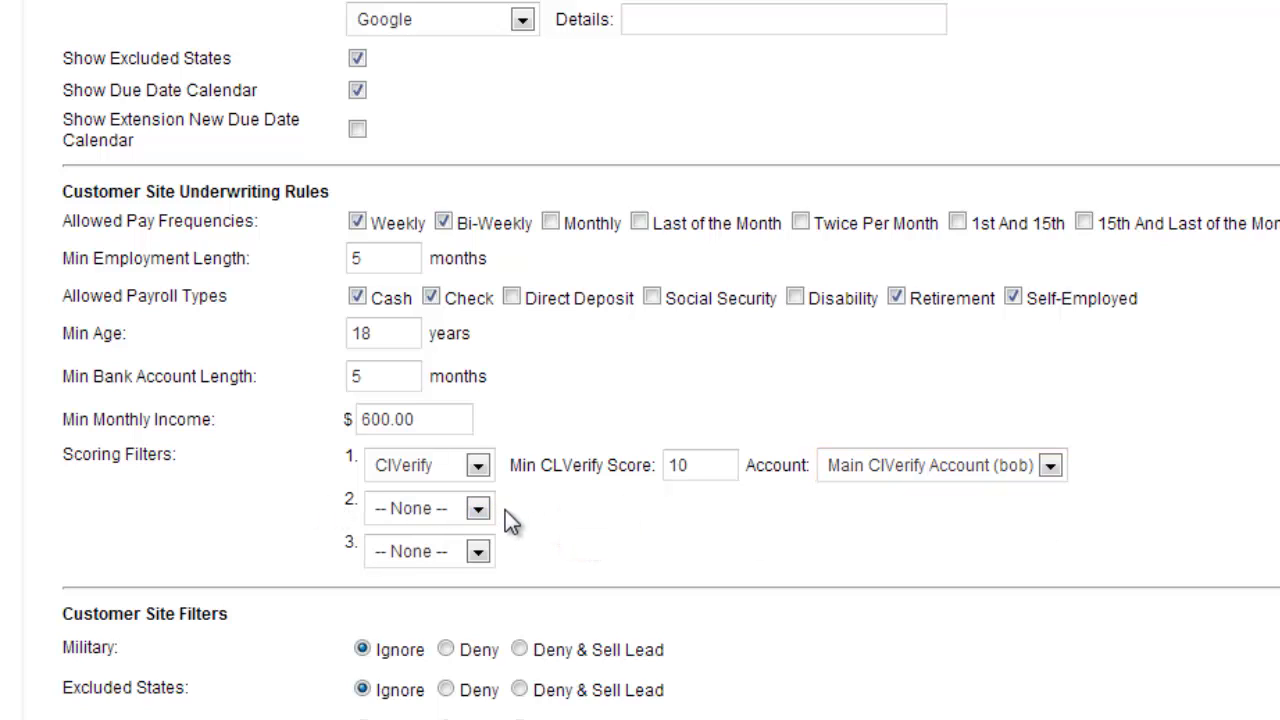
Set the excluded states filter to Deny & Sell Lead, with the sell order Lead Flash, T3 Leads, Partner Weekly
scroll(651, 488, "down", 5)
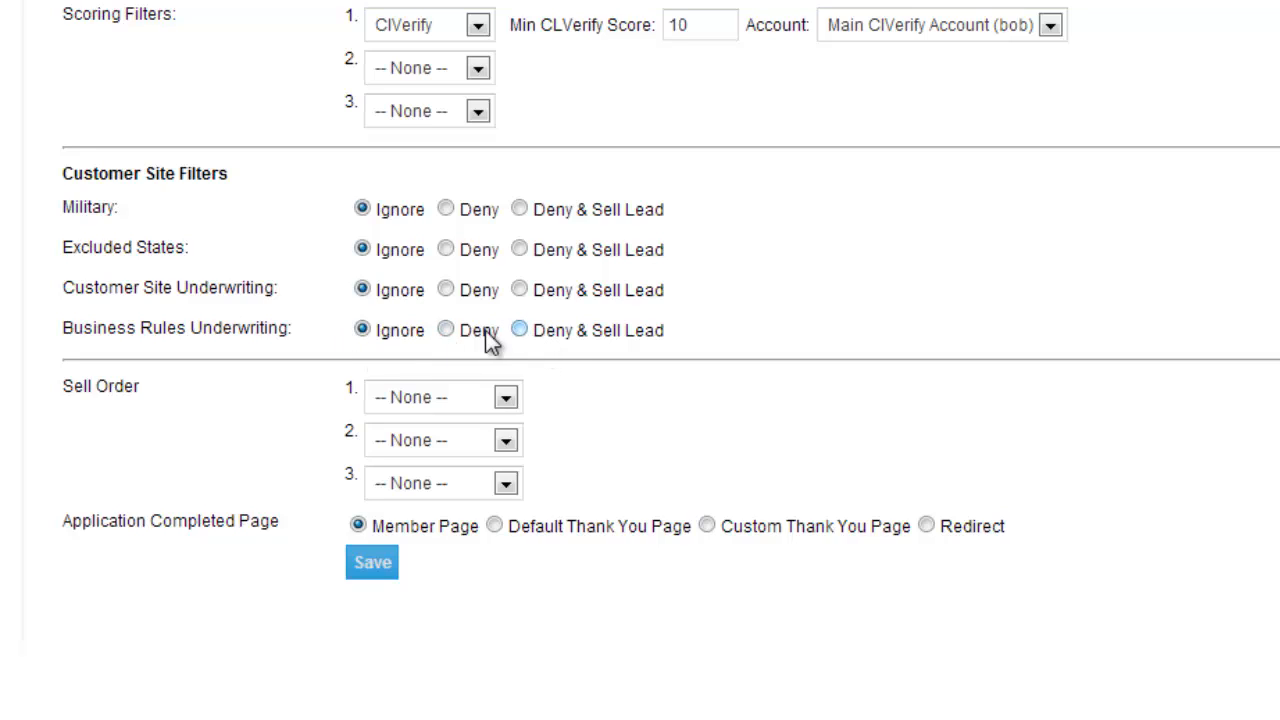
left_click(519, 249)
left_click(505, 399)
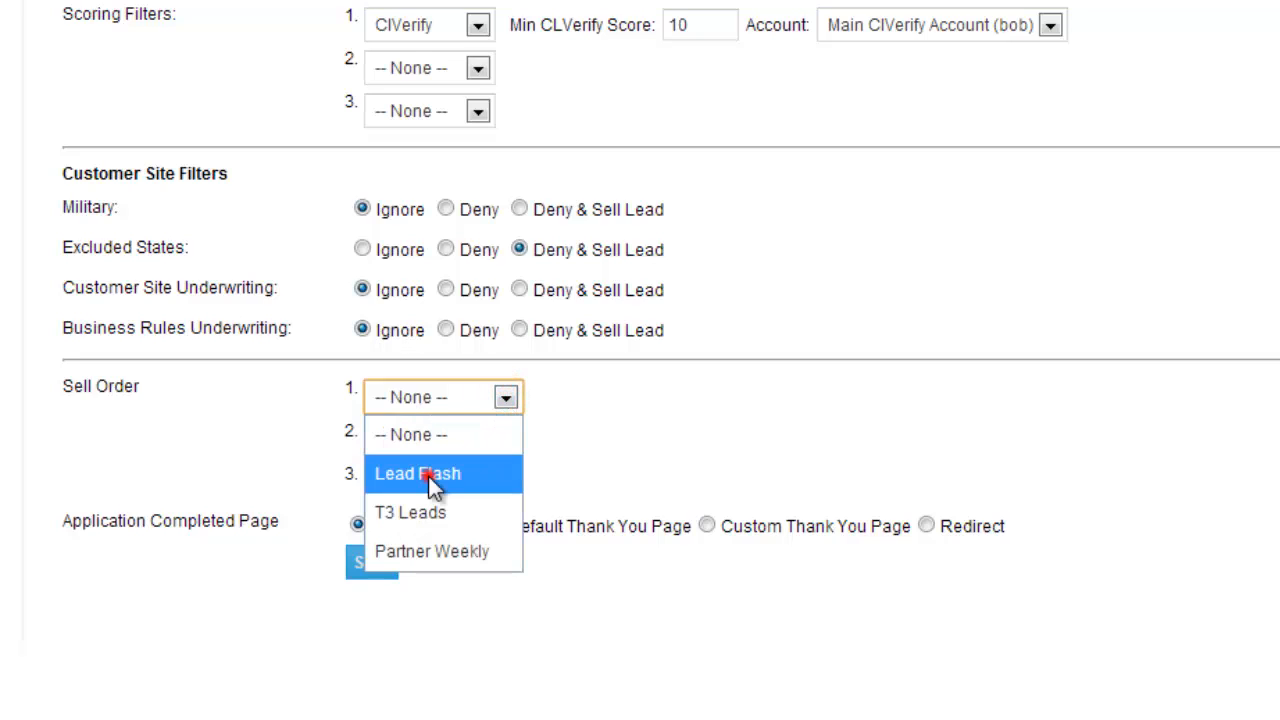
left_click(428, 476)
left_click(503, 442)
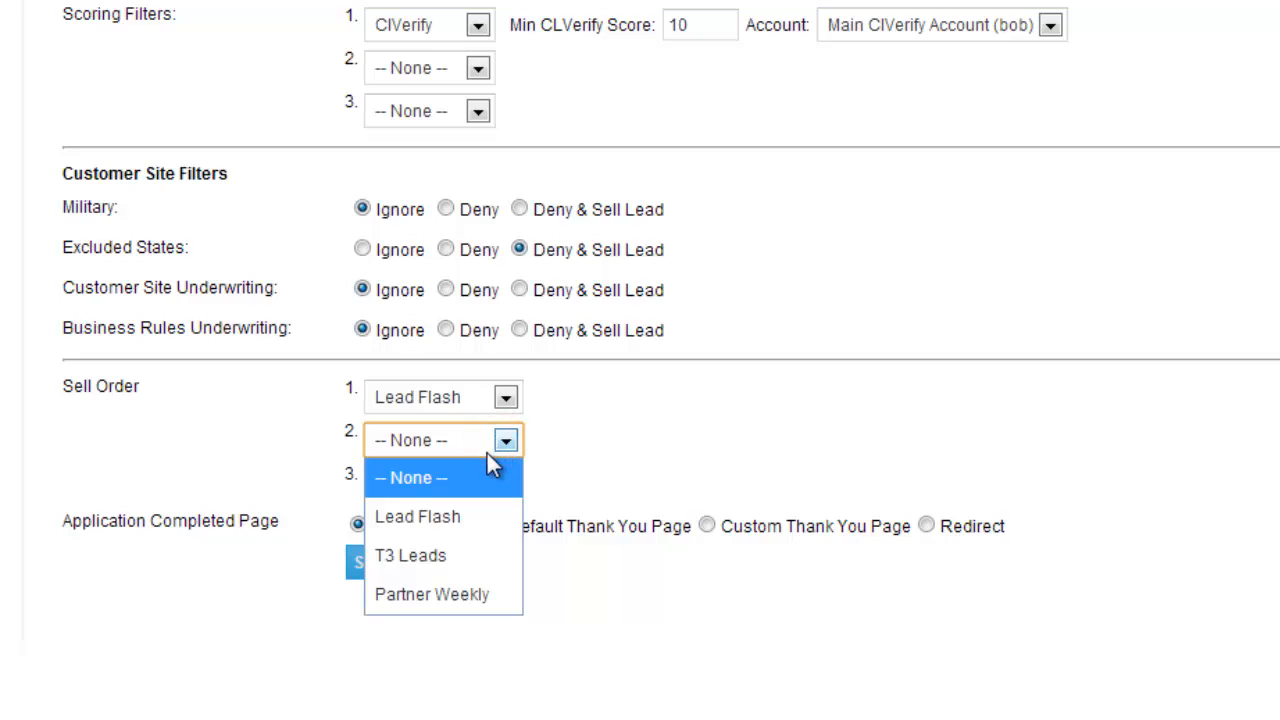
left_click(416, 554)
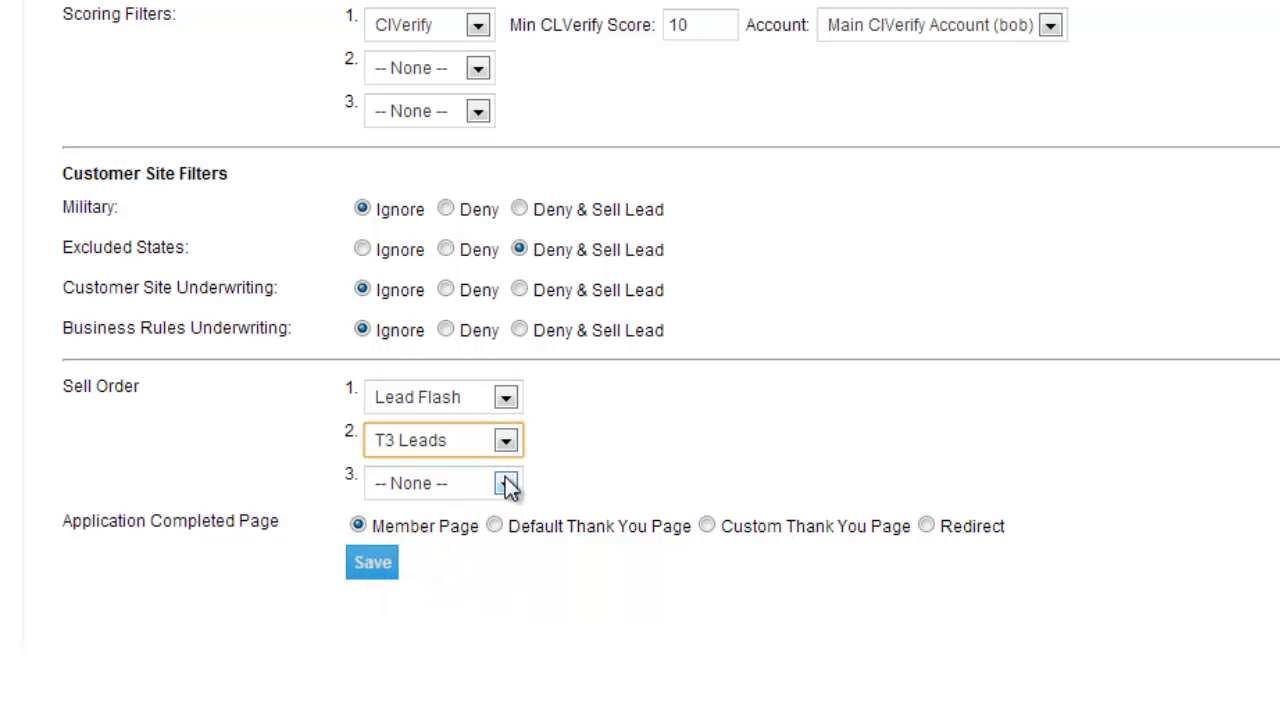
left_click(507, 484)
left_click(453, 628)
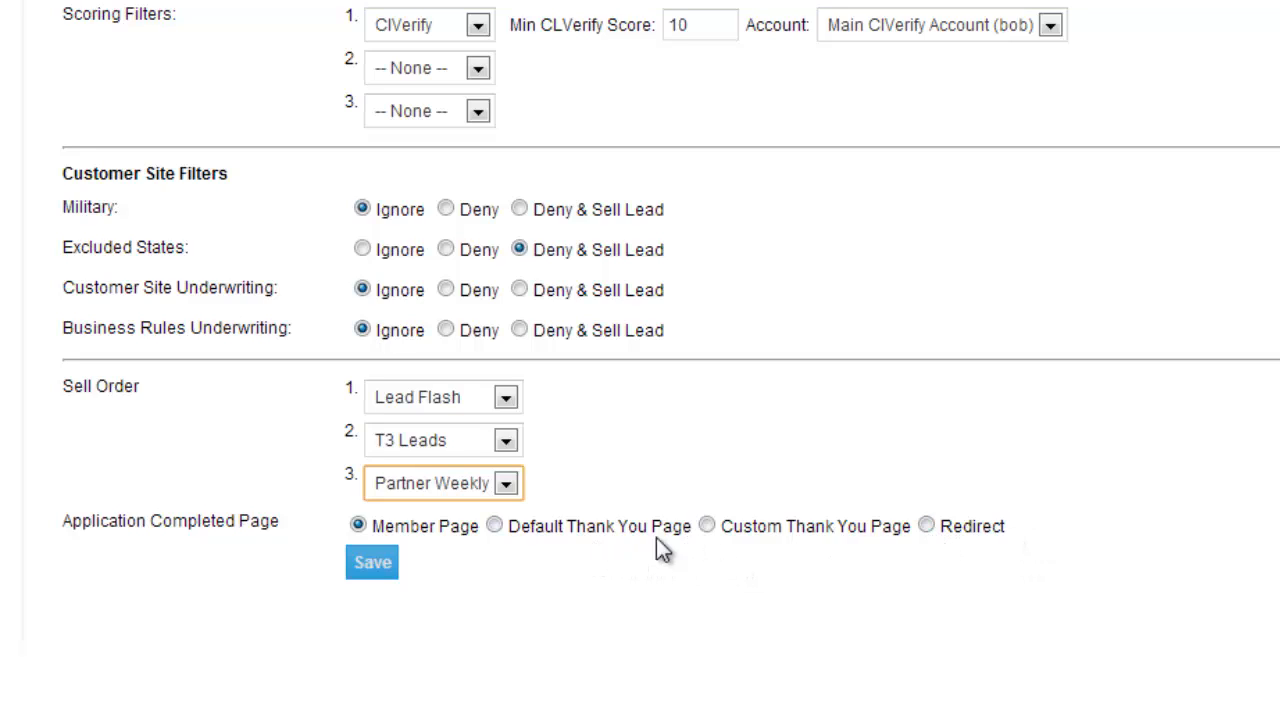
Use a custom thank you page as the application completed page, with the text "thank you for your business/"
left_click(707, 527)
scroll(1237, 508, "down", 3)
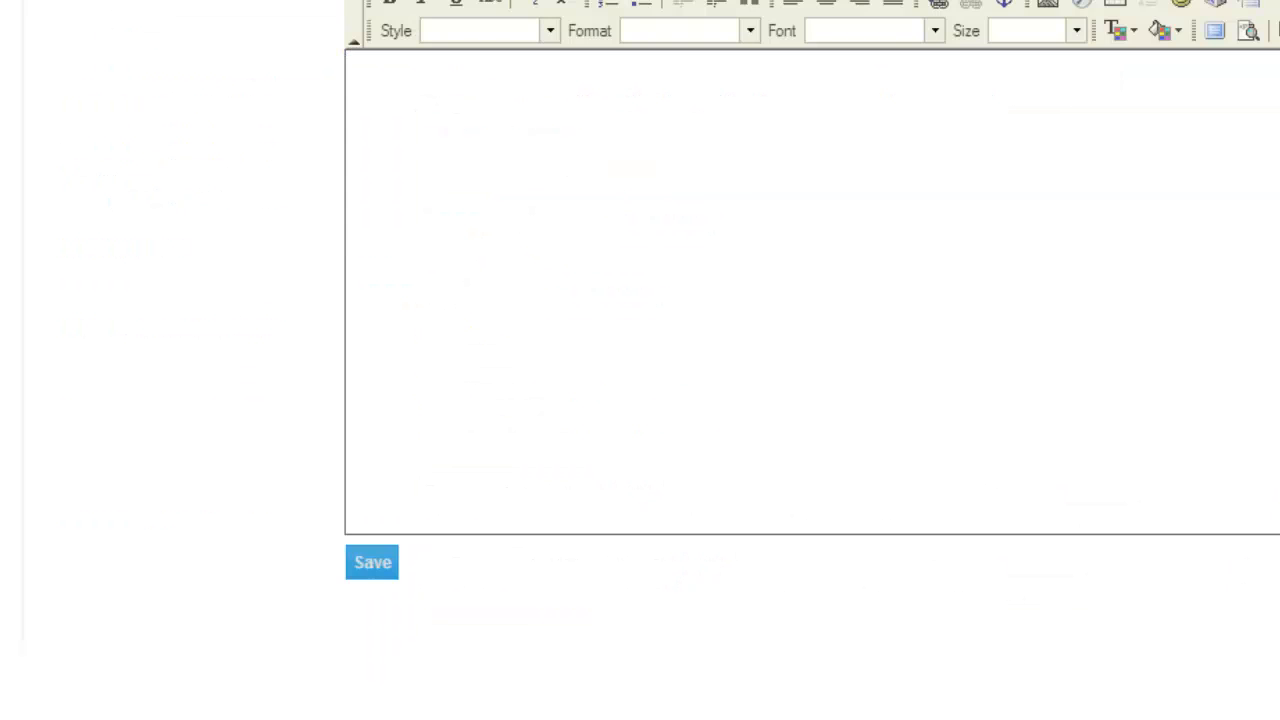
left_click(494, 189)
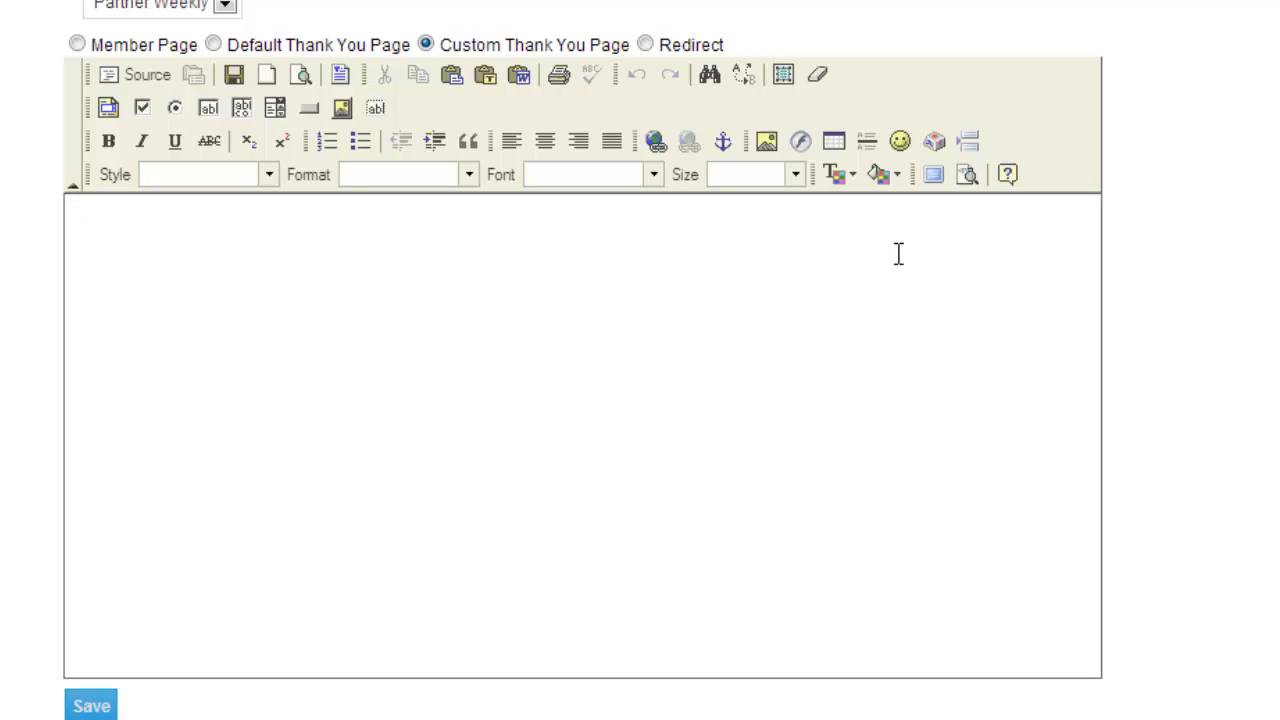
type("thank you for")
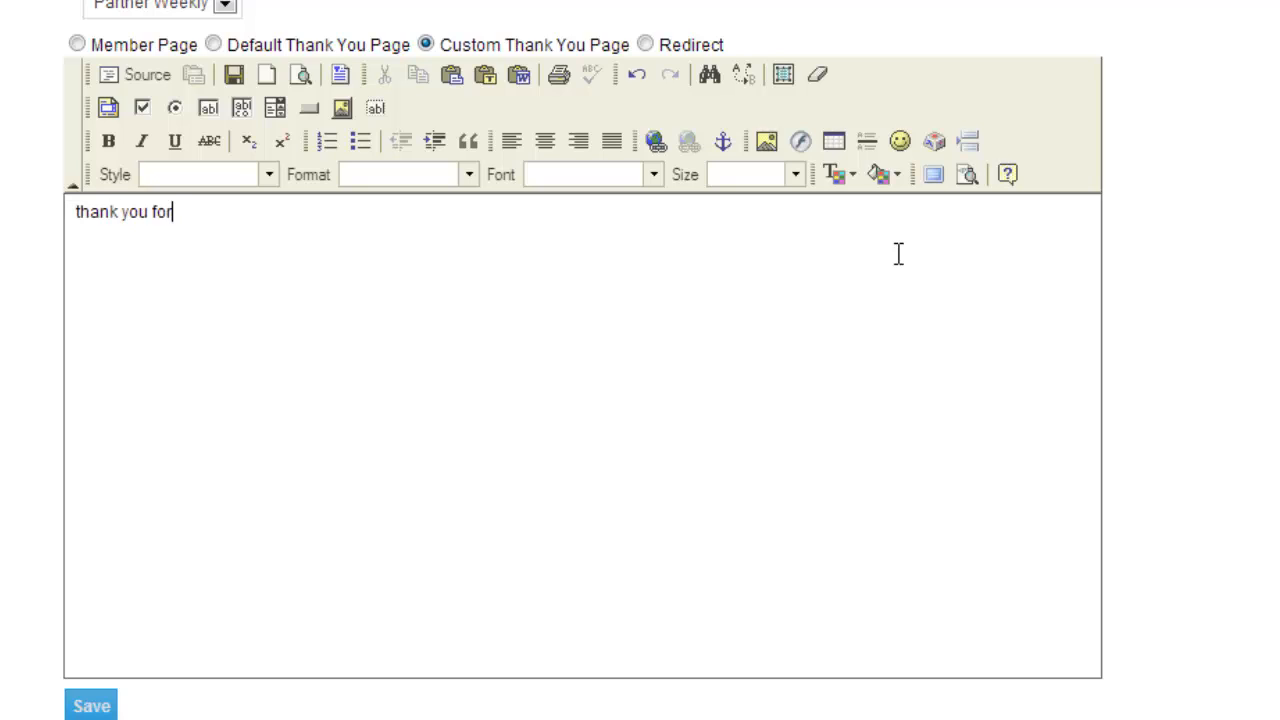
type(" your busine")
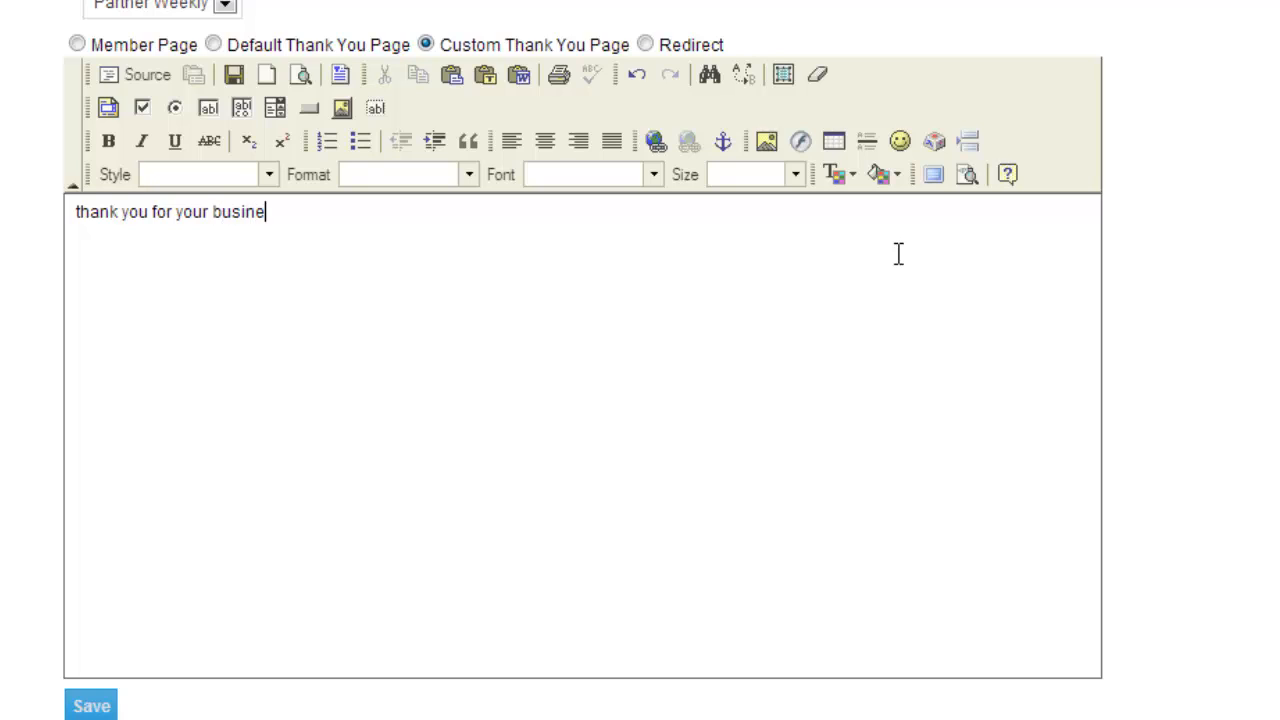
type("ss/")
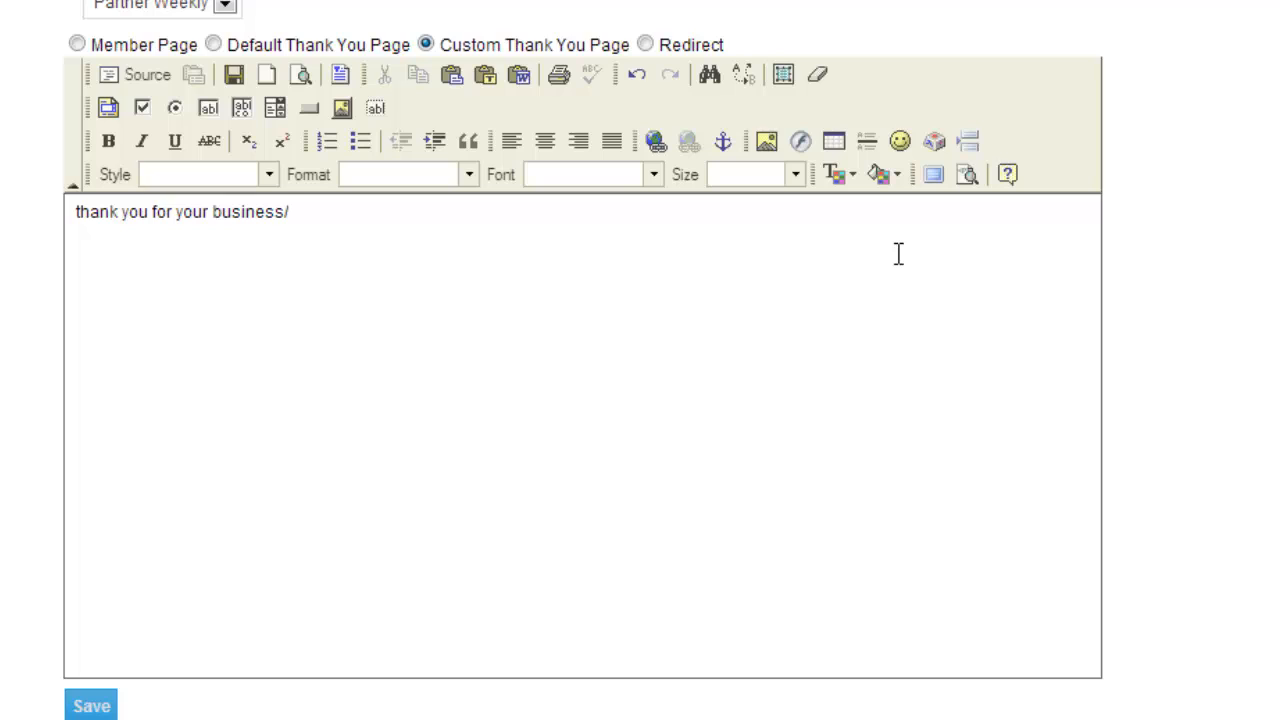